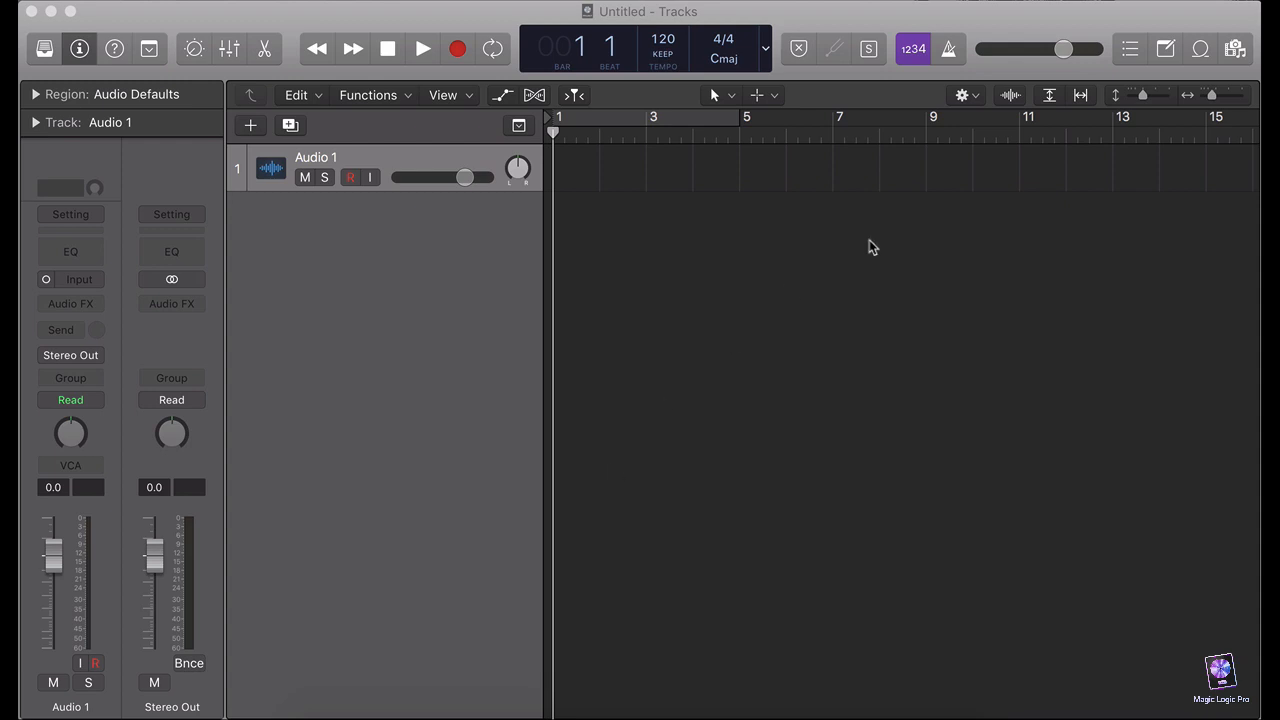
Filter the Apple Loops library to All Drums instruments in the Deep House genre.
click(1199, 52)
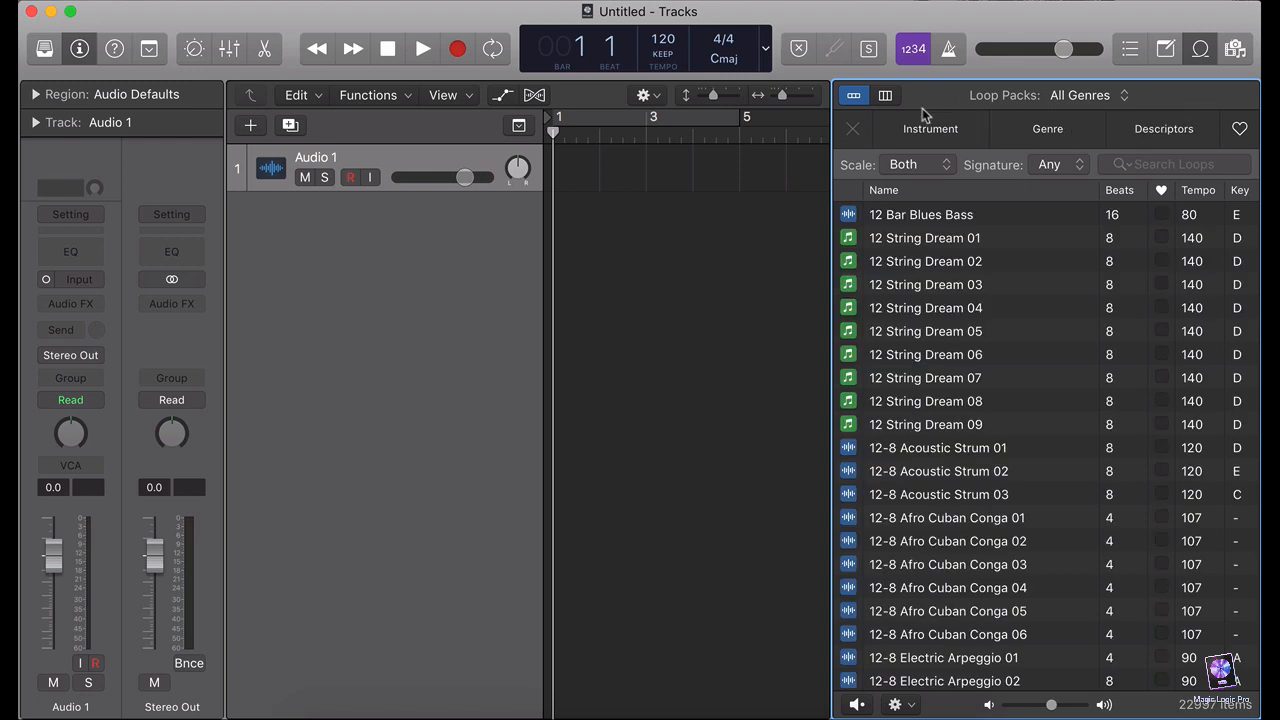
click(908, 130)
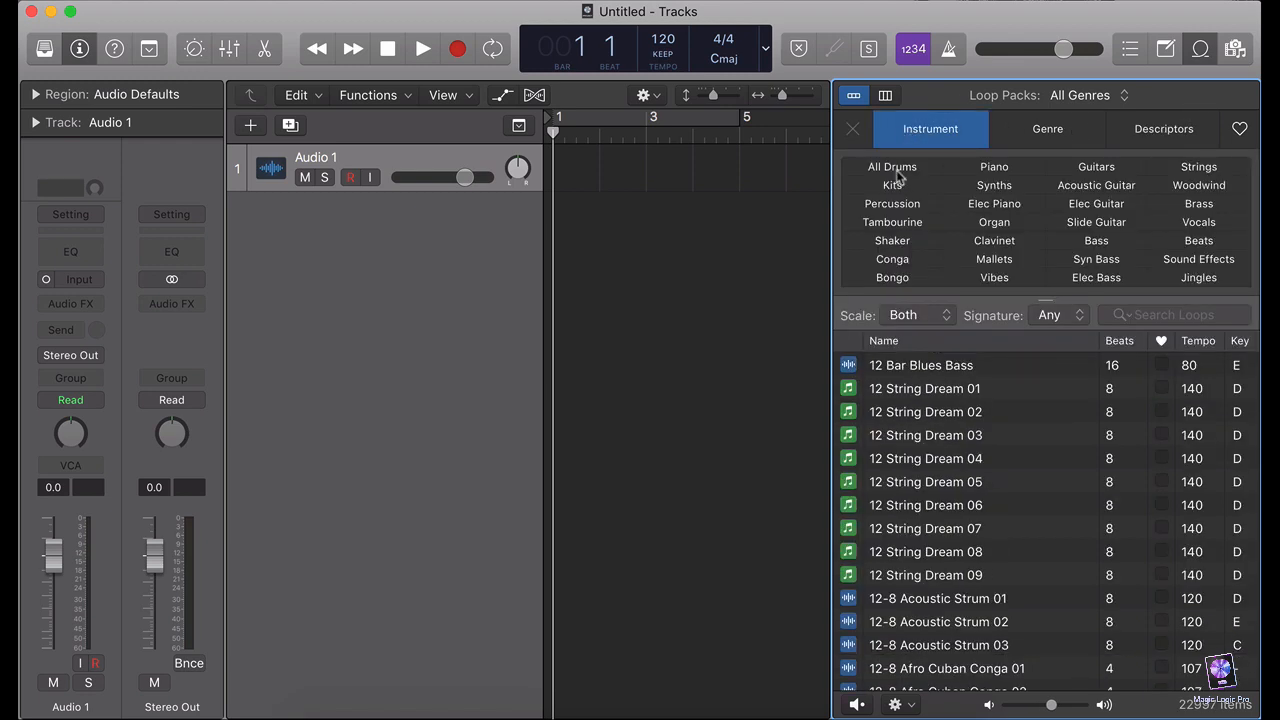
click(892, 168)
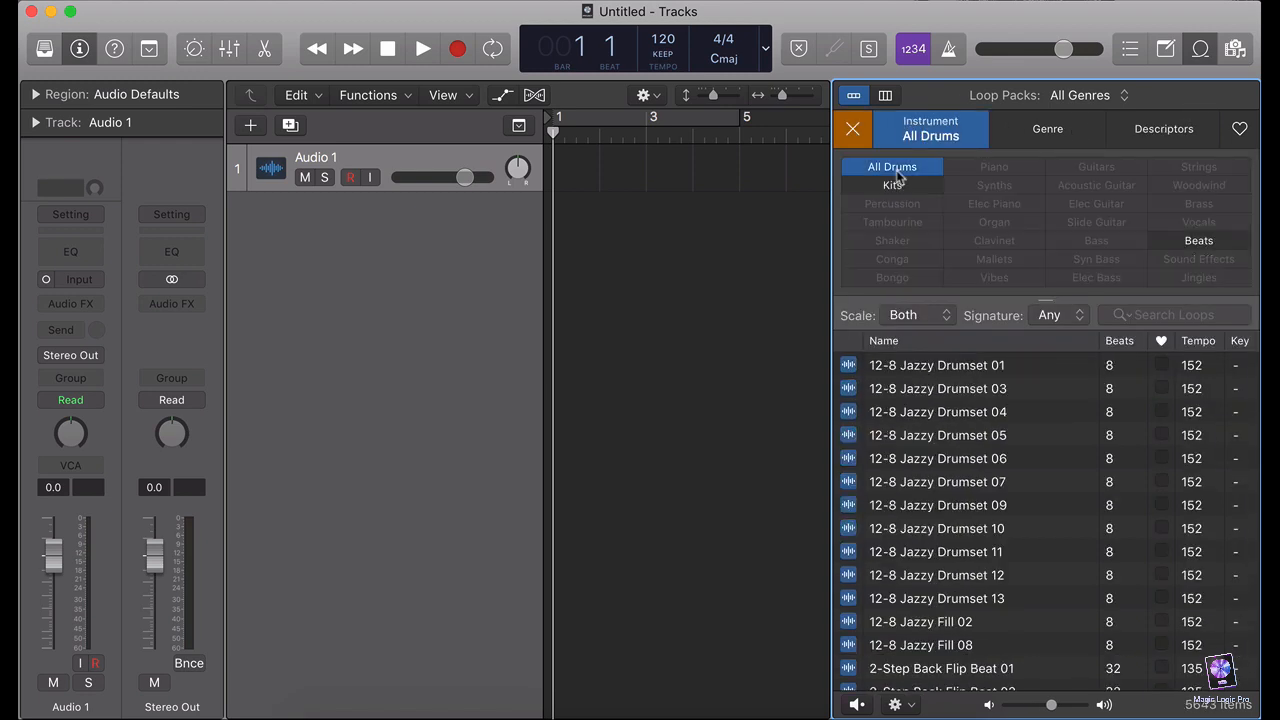
click(1050, 130)
click(990, 223)
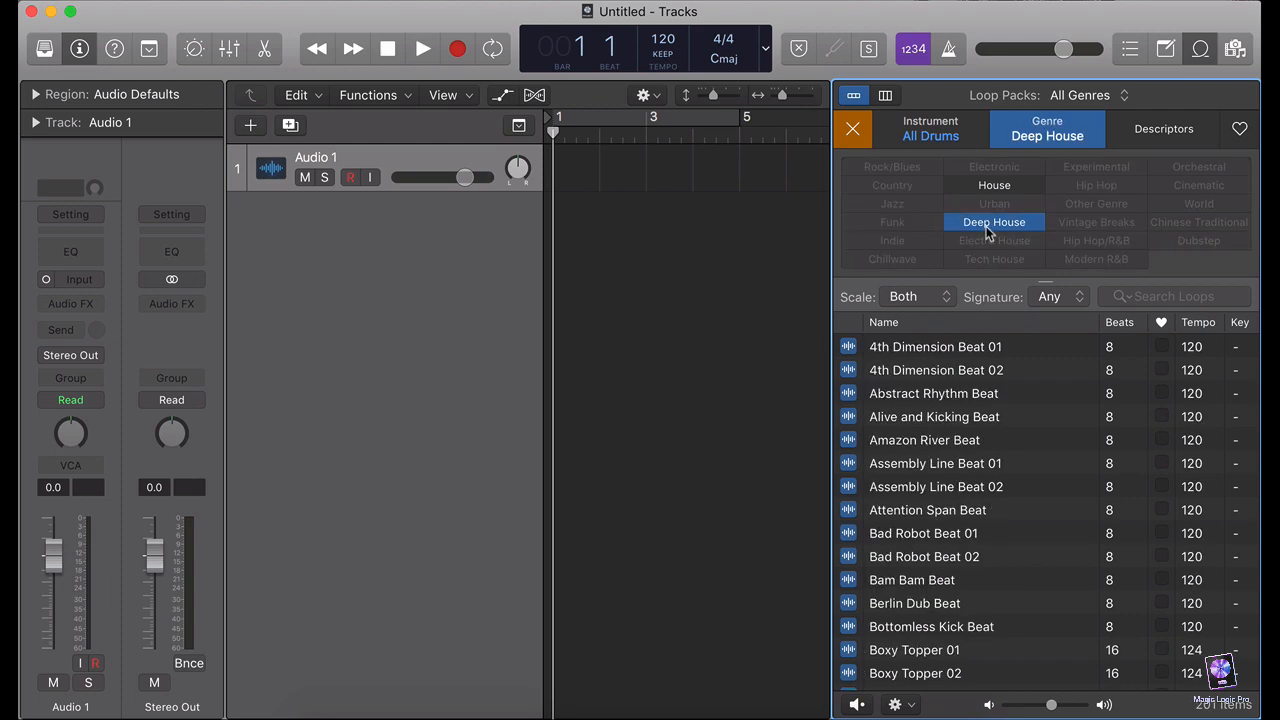
Audition Deep and Dark Beat and Decoded Signal Beat, and place the Decoded Signal Beat loop at bar 1 of the audio track.
scroll(963, 472, down, 10)
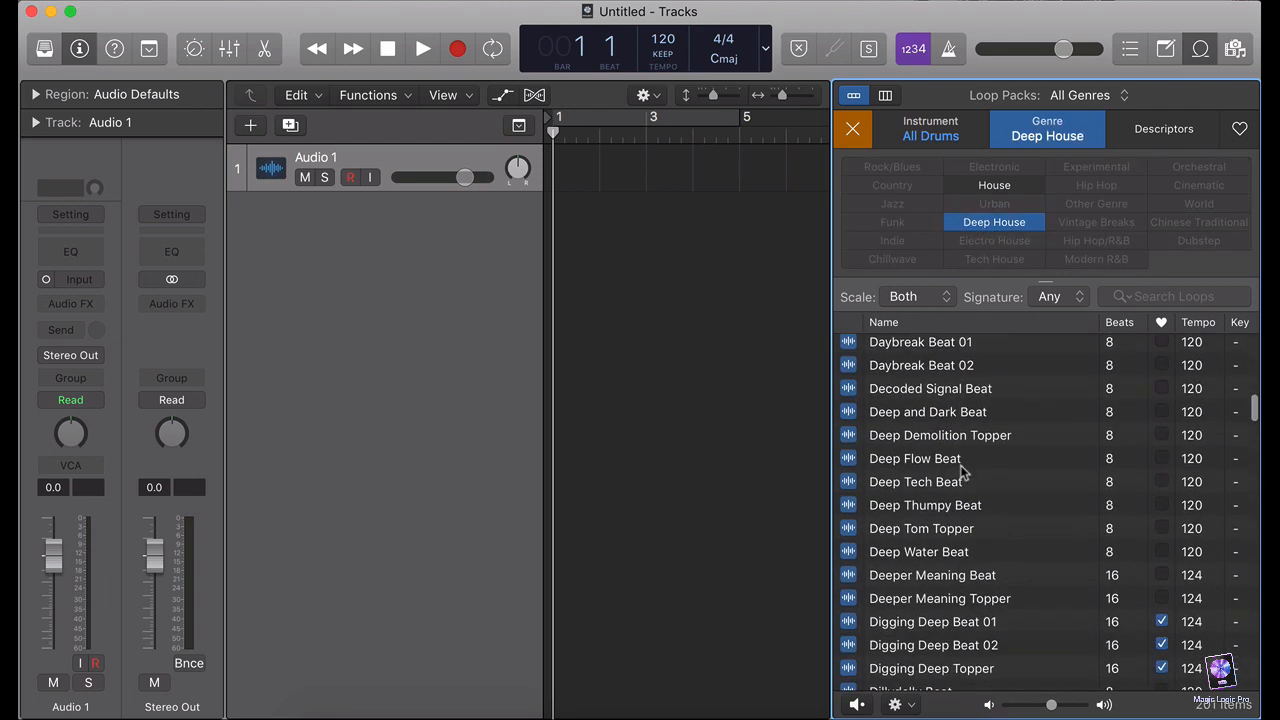
scroll(963, 472, up, 5)
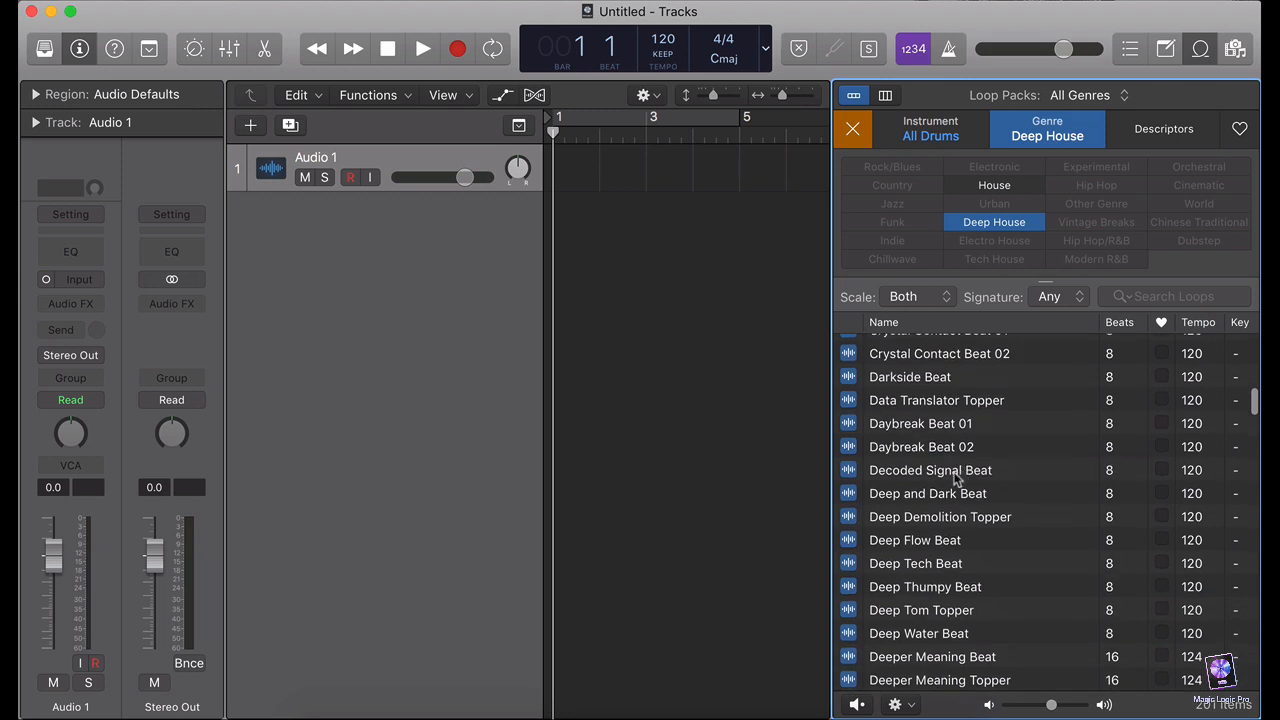
click(924, 491)
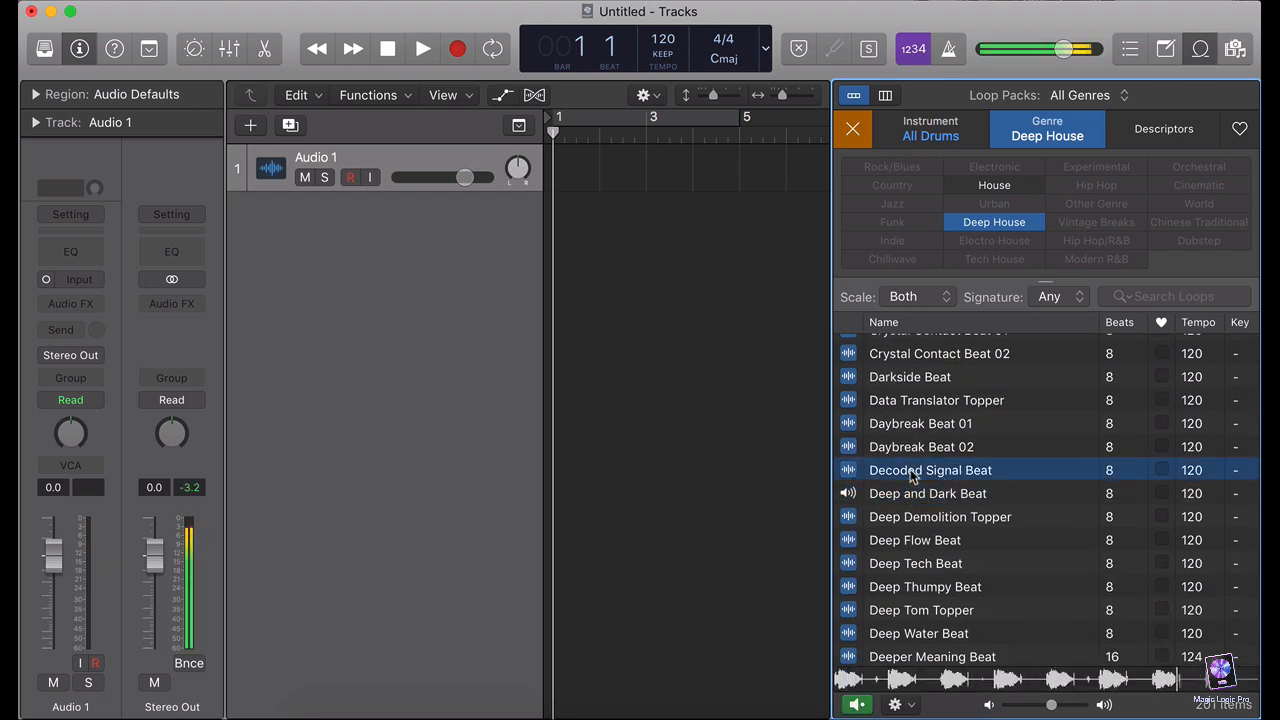
click(911, 473)
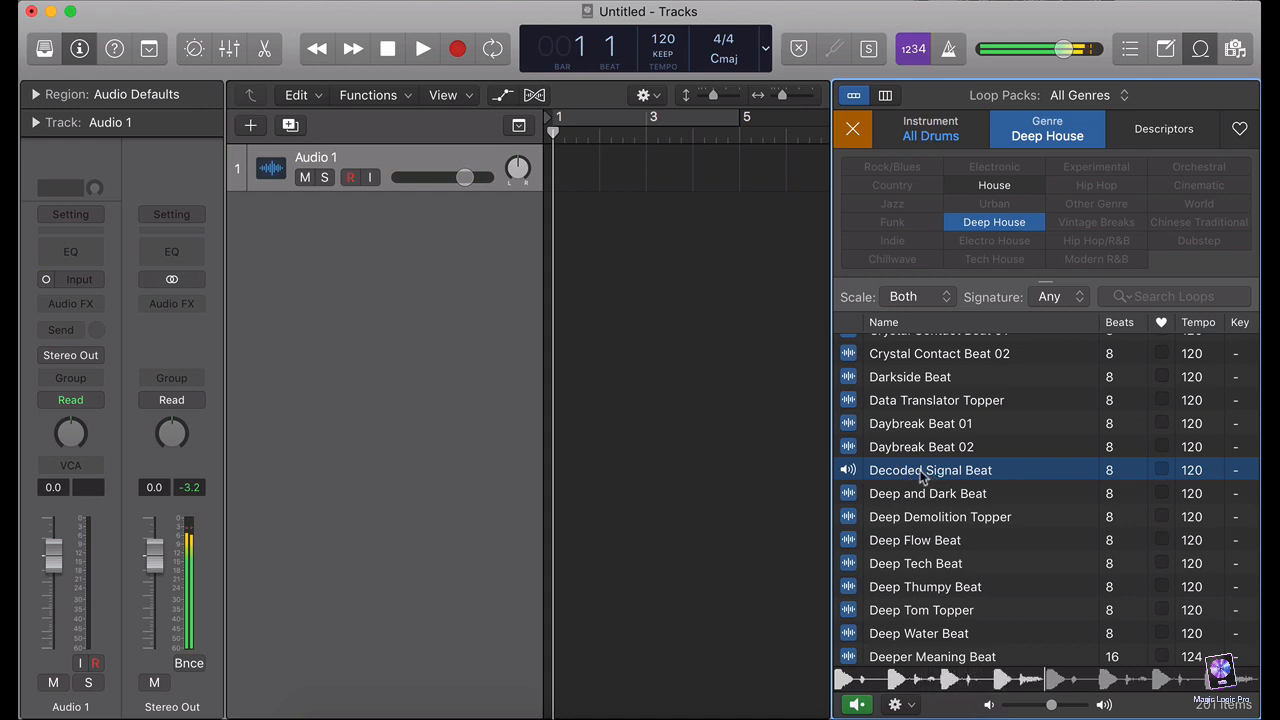
drag(921, 474, 556, 189)
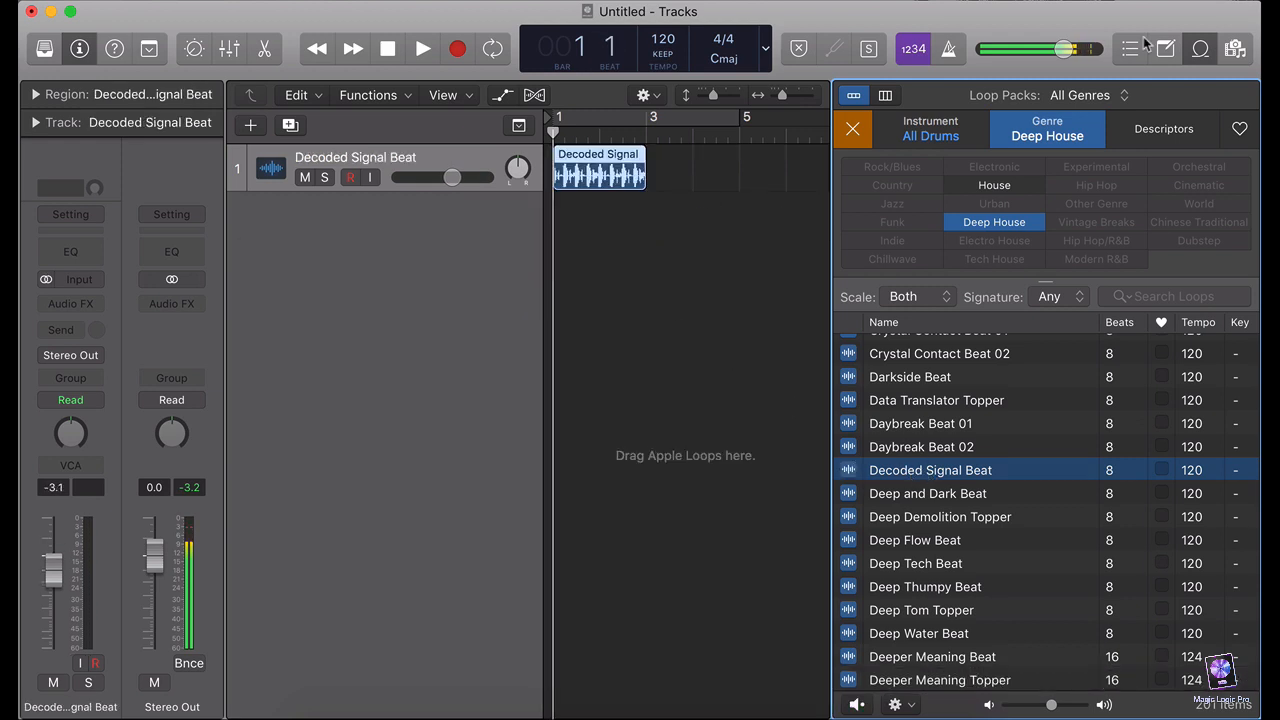
click(1199, 52)
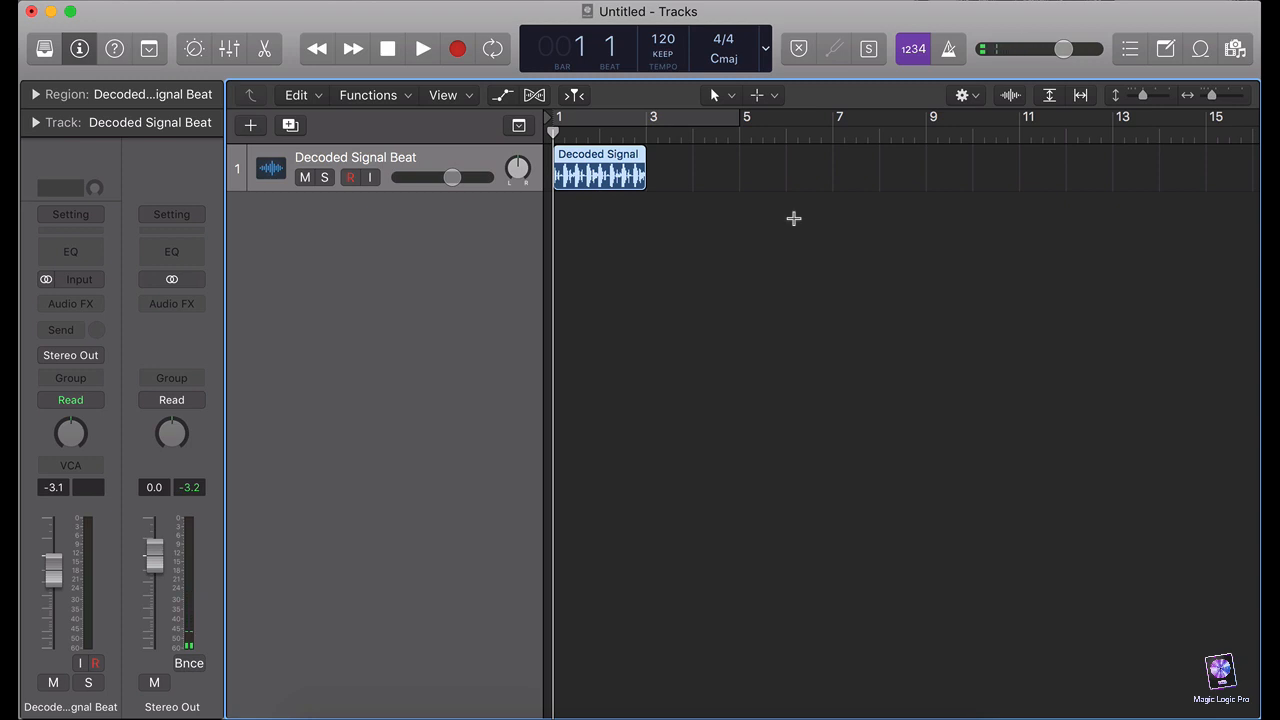
Cycle playback over the two bars of the Decoded Signal Beat region and examine its waveform in an enlarged audio editor.
key(c)
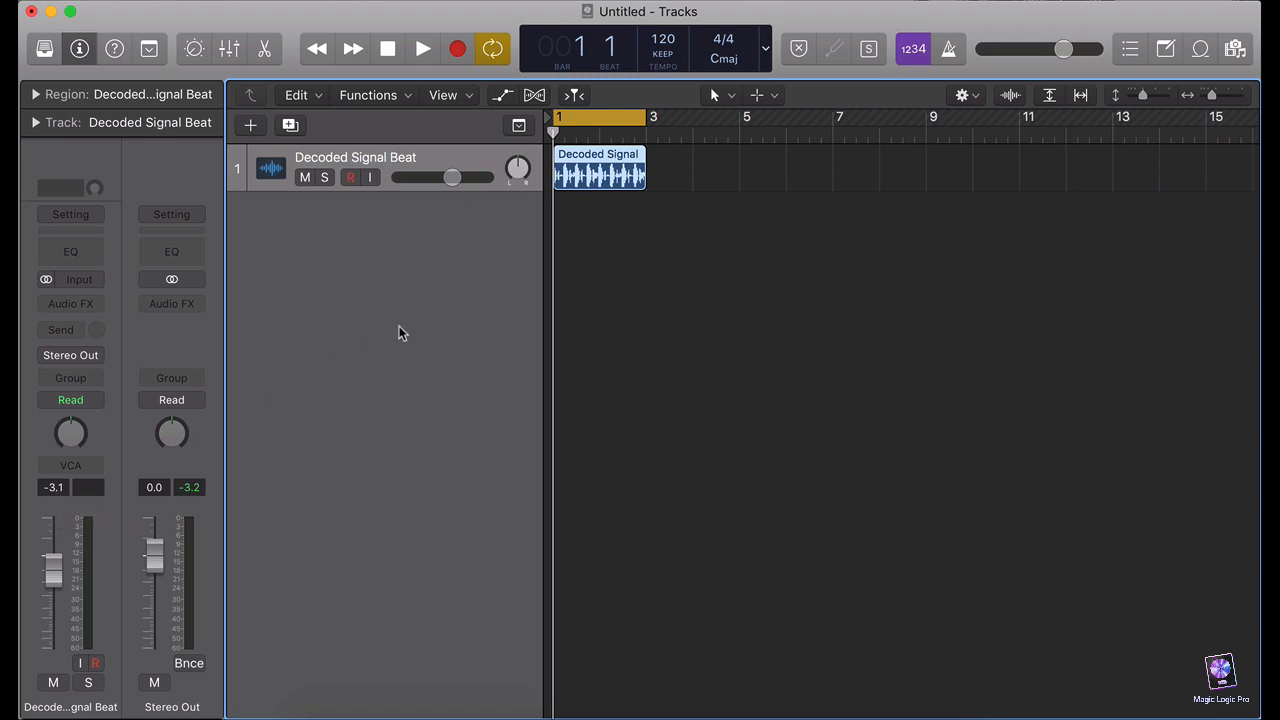
key(space)
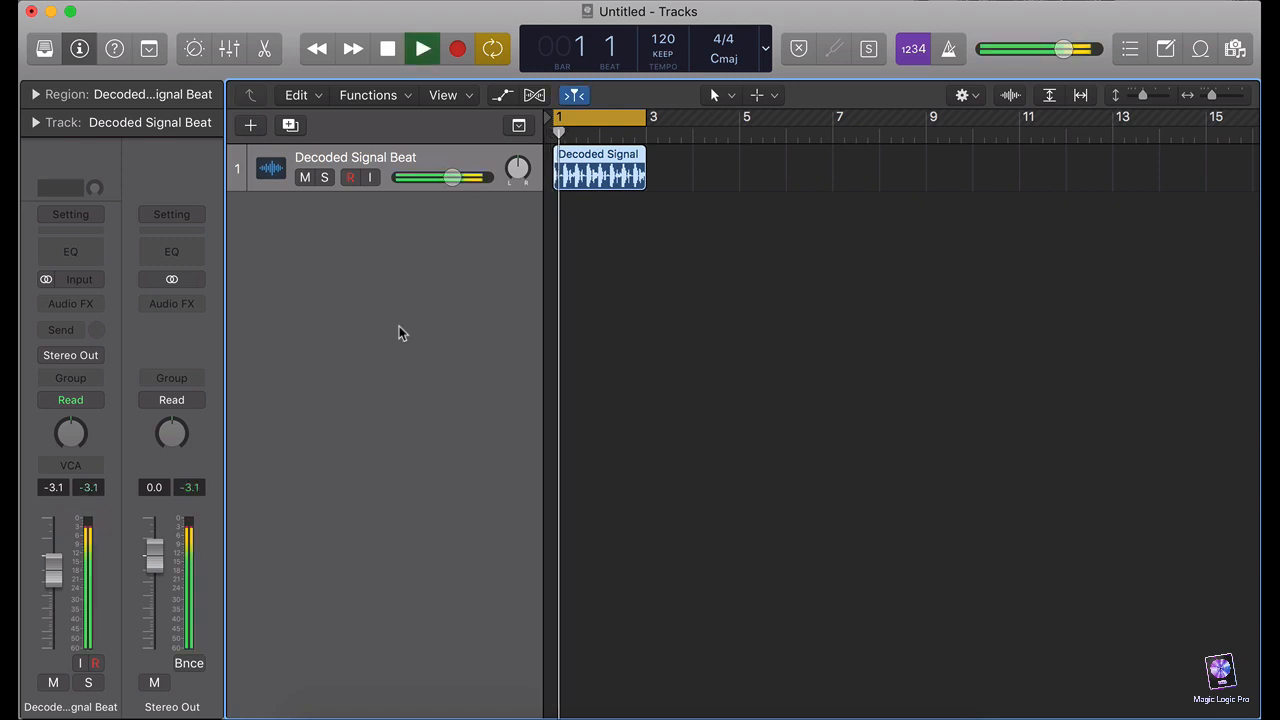
click(246, 46)
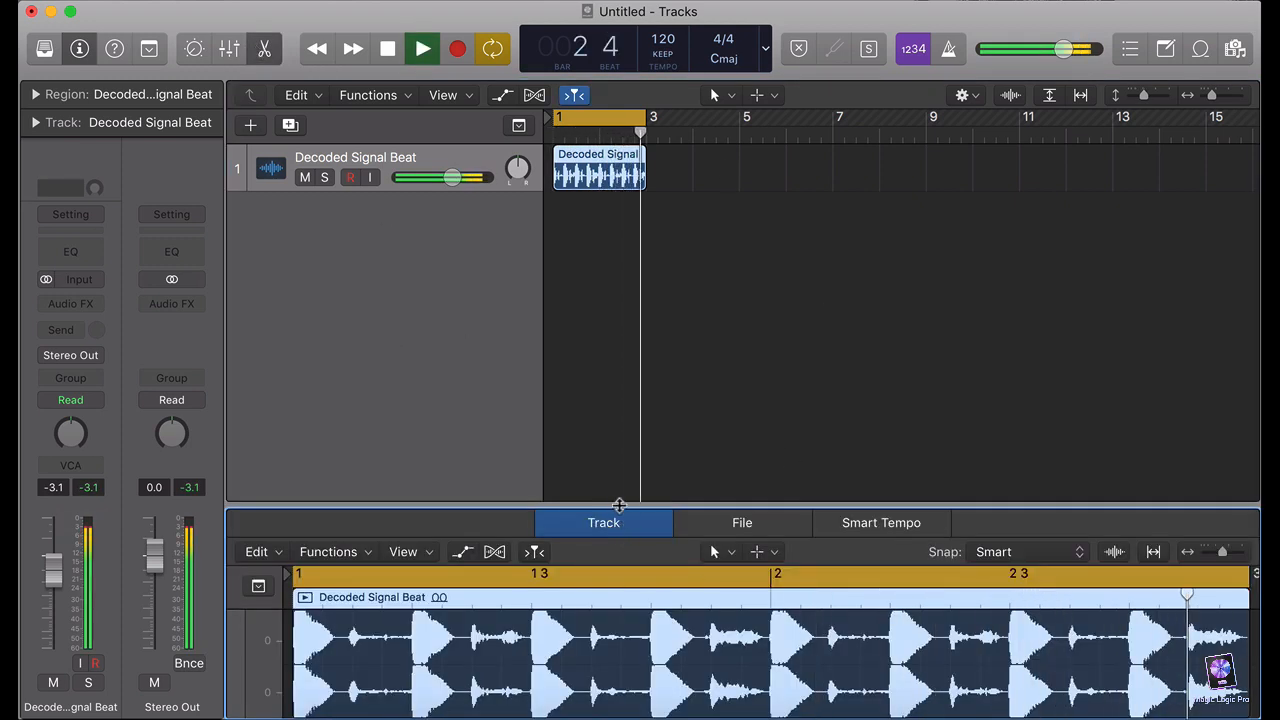
drag(620, 505, 611, 297)
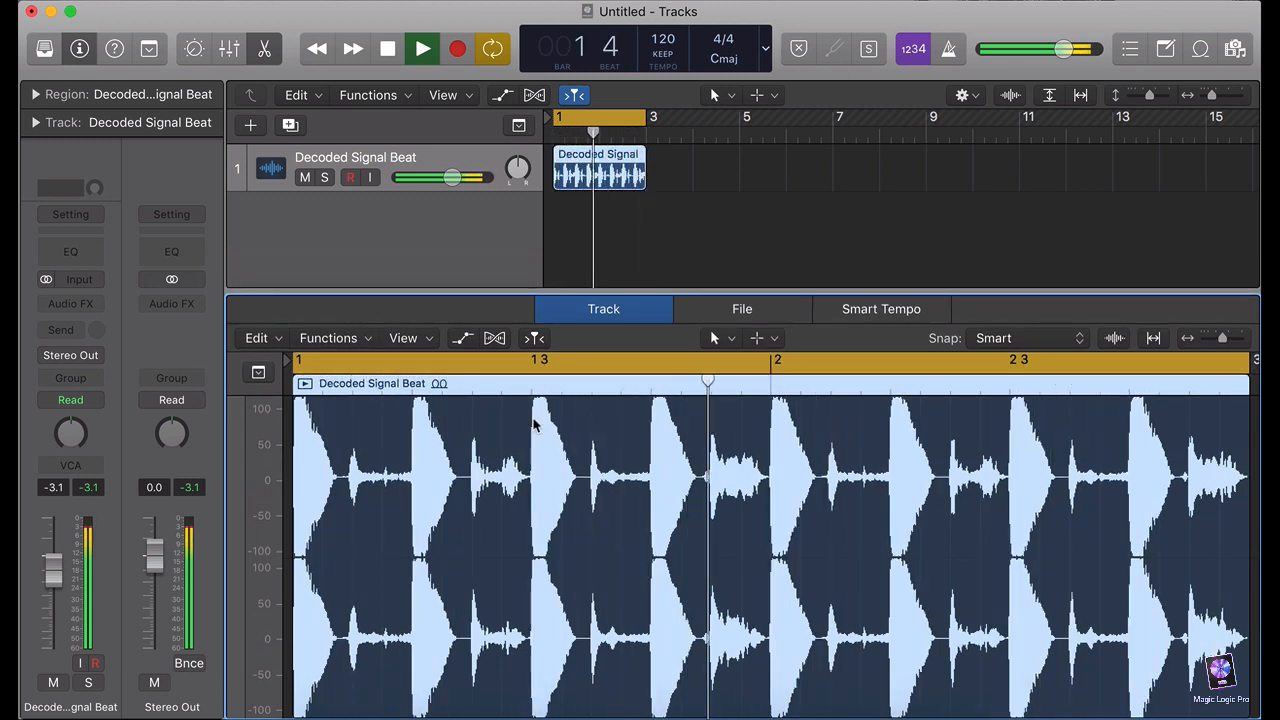
key(space)
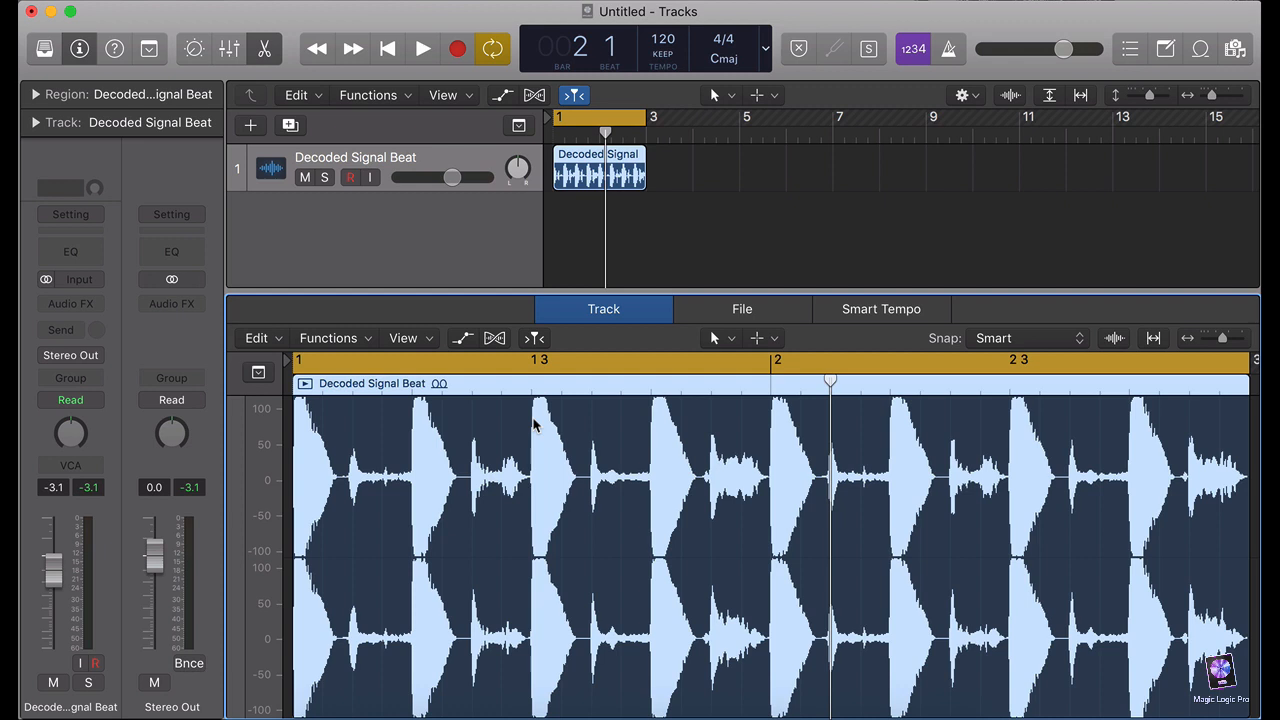
click(265, 49)
Insert a stereo Compressor on the Decoded Signal Beat track and move its window clear of the channel strips.
click(86, 303)
mouse_move(128, 357)
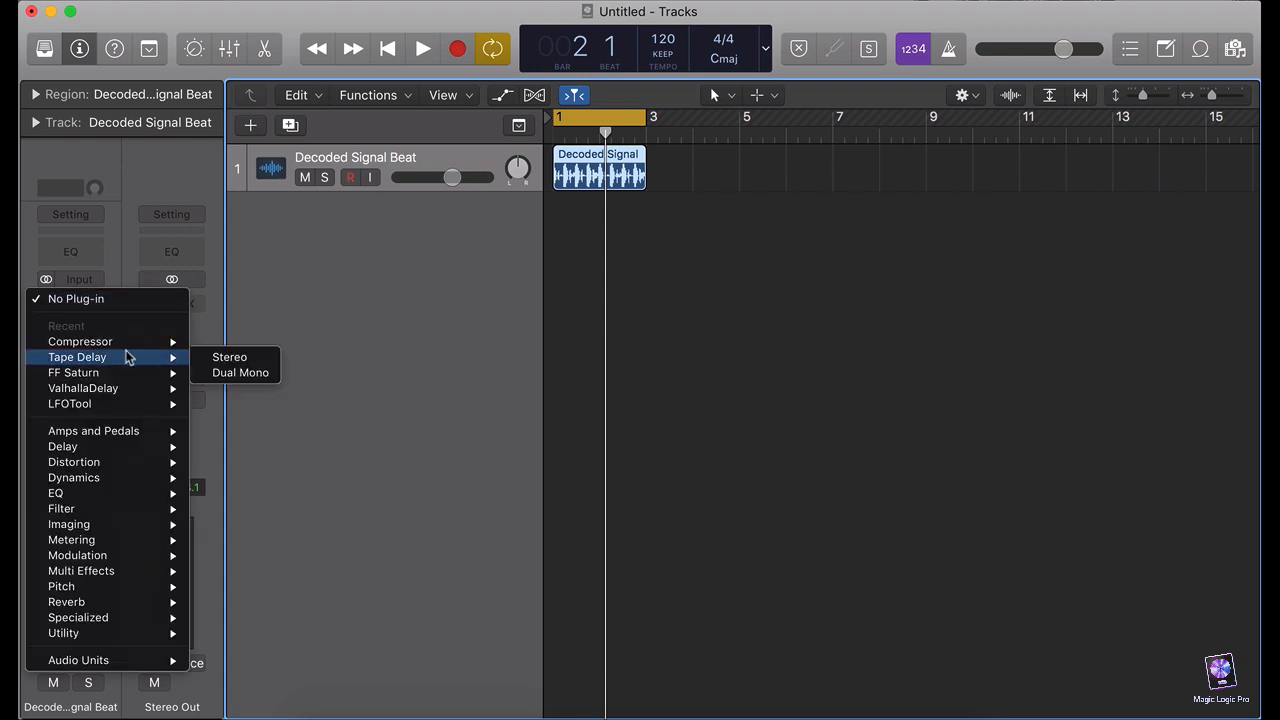
click(225, 342)
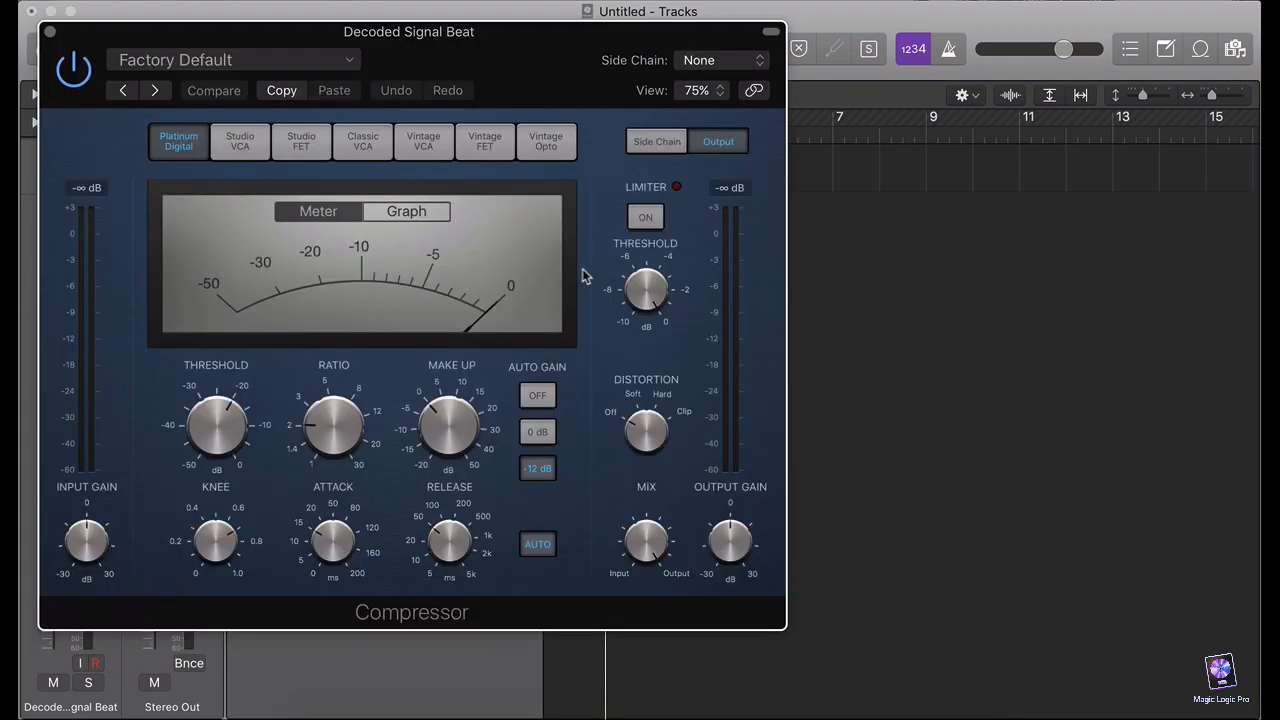
drag(466, 63, 1032, 67)
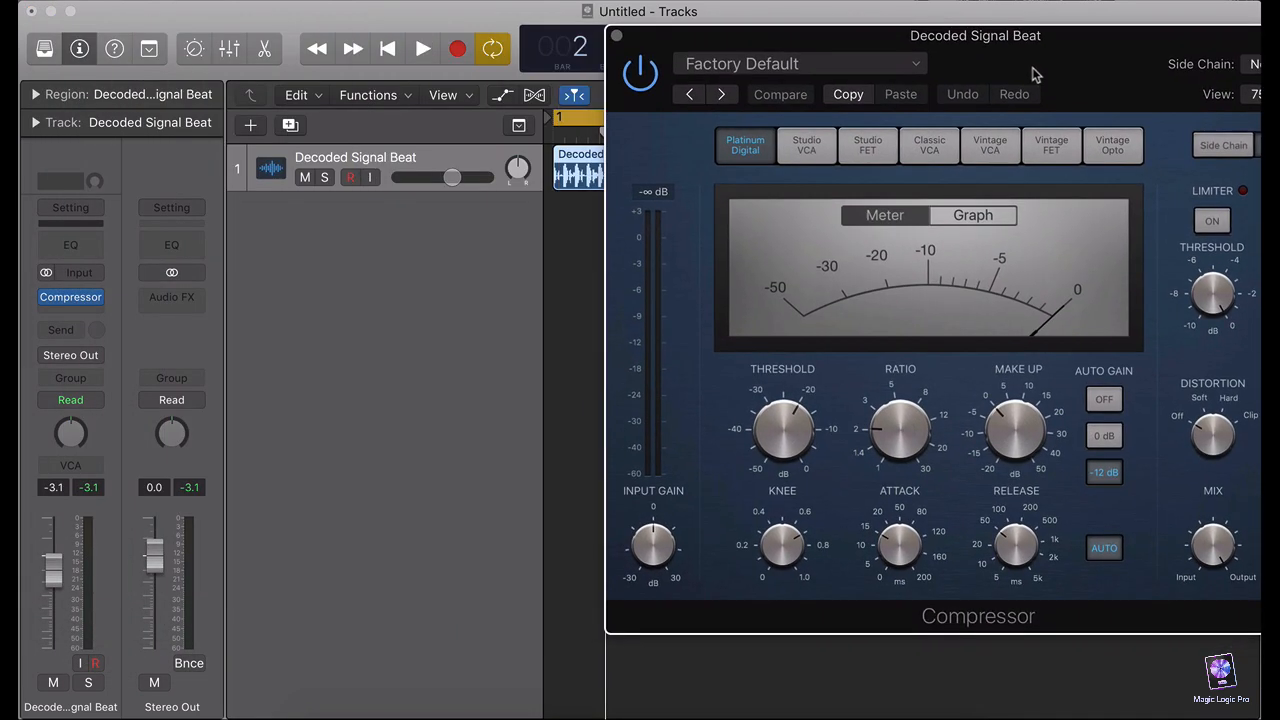
Play the loop and examine the Compressor's gain reduction in both the Graph and Meter displays.
key(space)
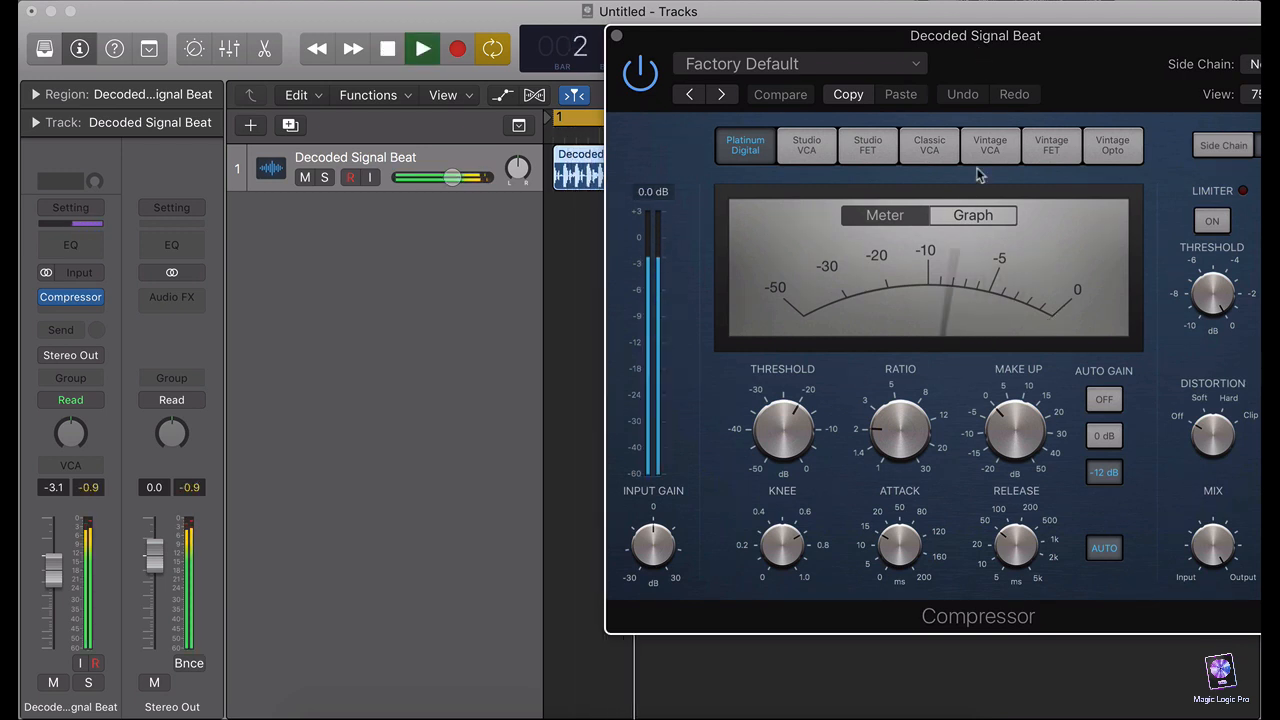
click(953, 215)
drag(955, 36, 848, 35)
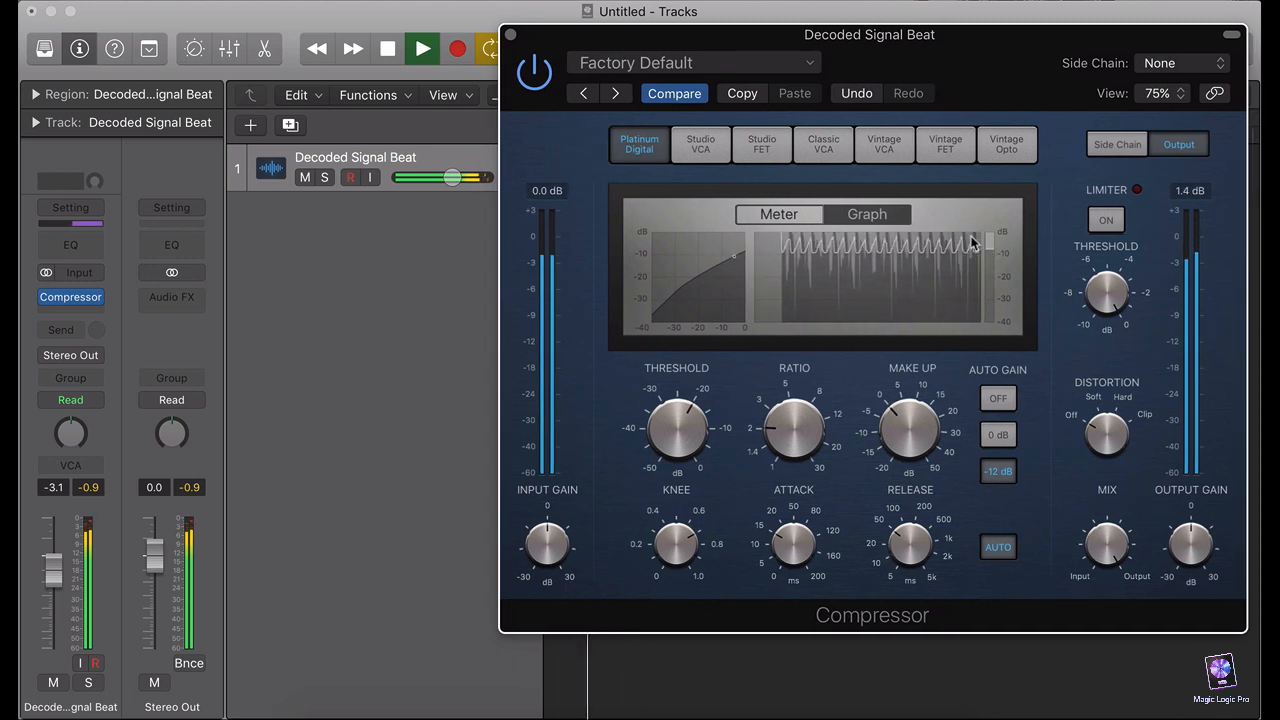
click(808, 218)
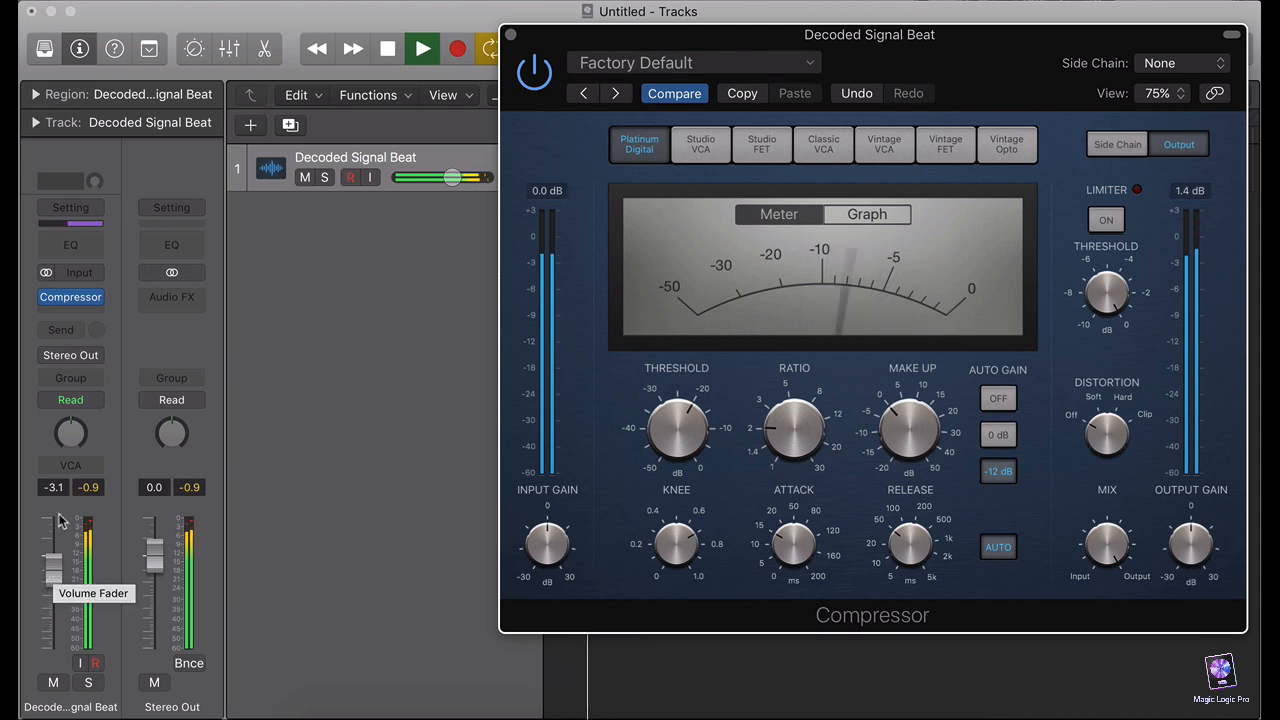
Lower the track's volume fader to -38.0 dB and check the Compressor's Graph and Meter displays during playback.
drag(53, 565, 53, 638)
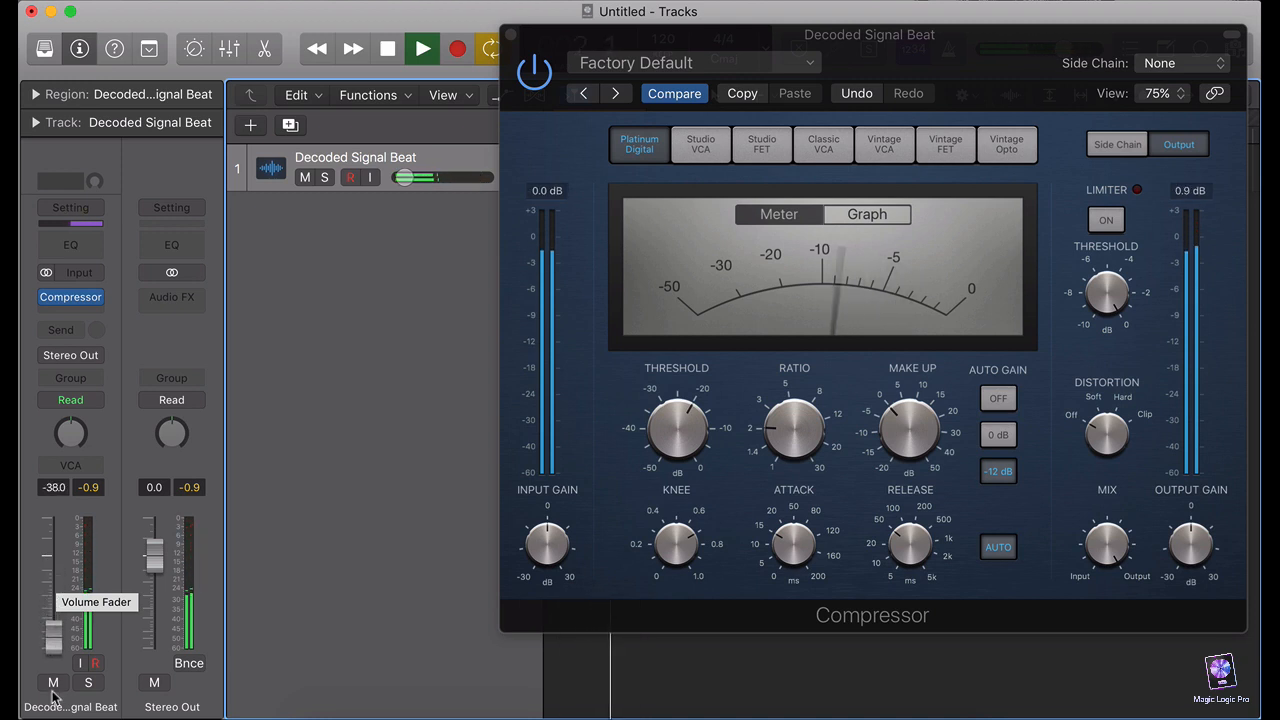
click(836, 214)
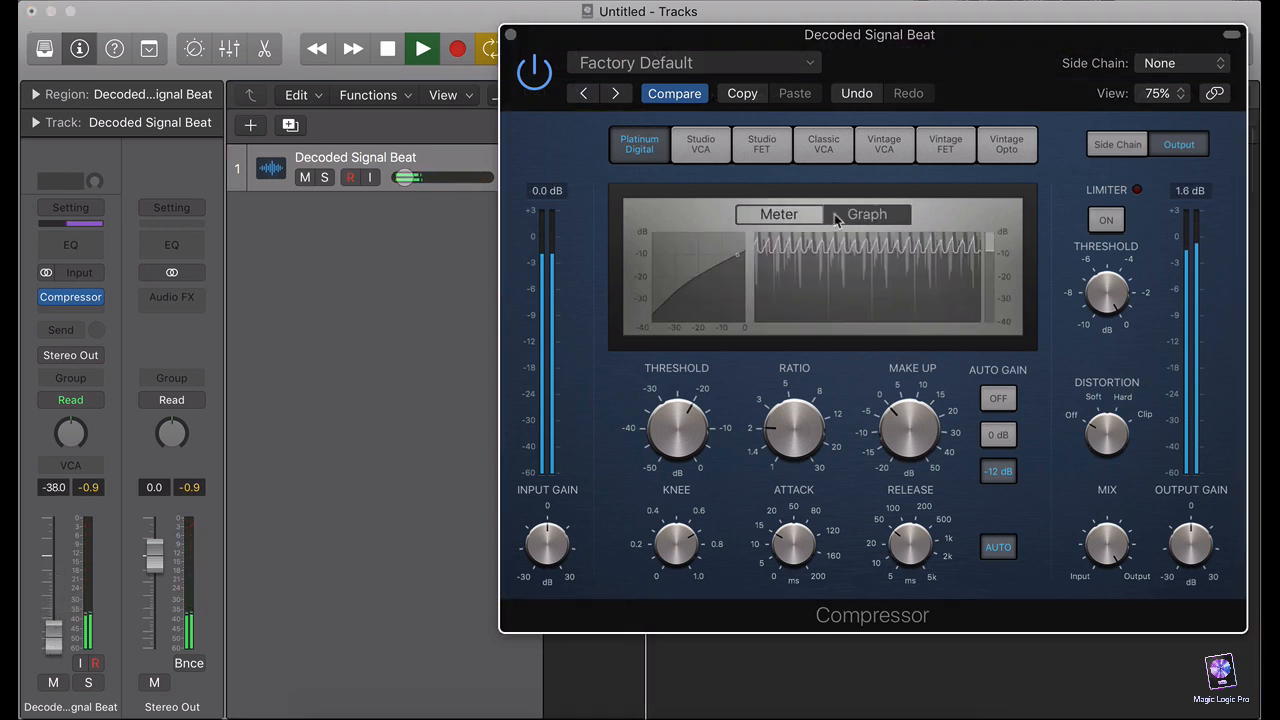
click(782, 222)
key(space)
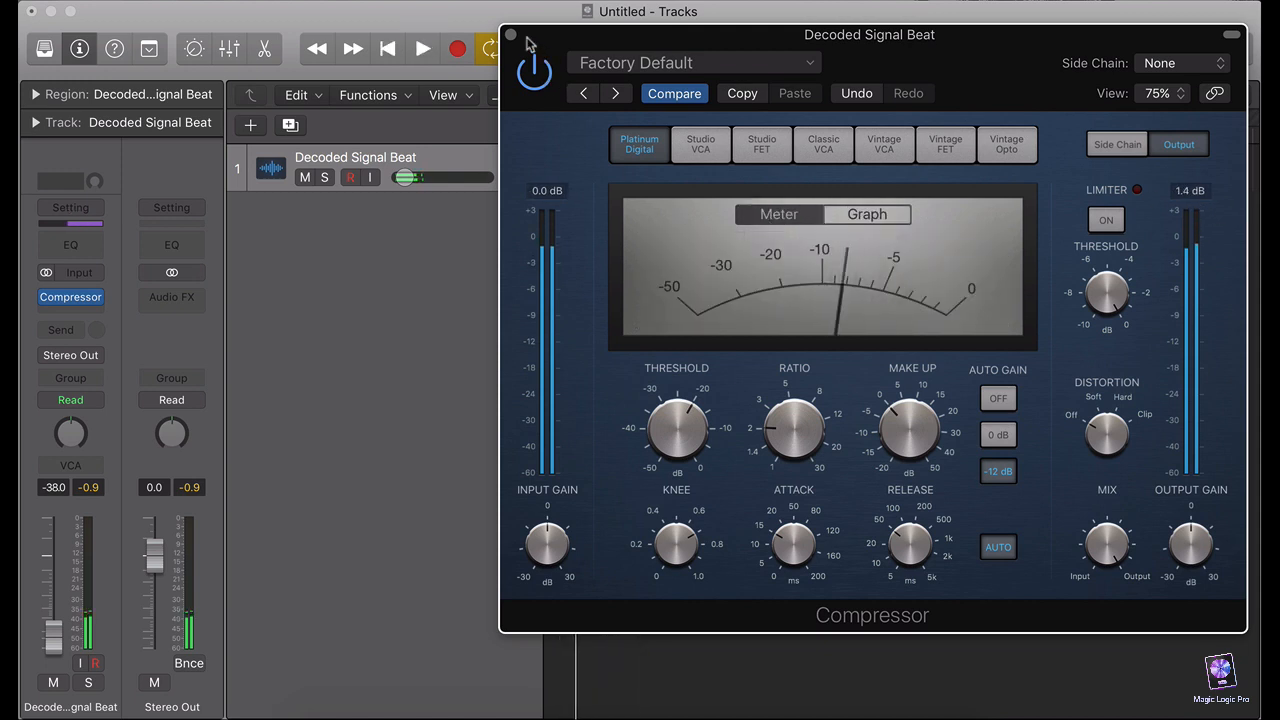
click(509, 36)
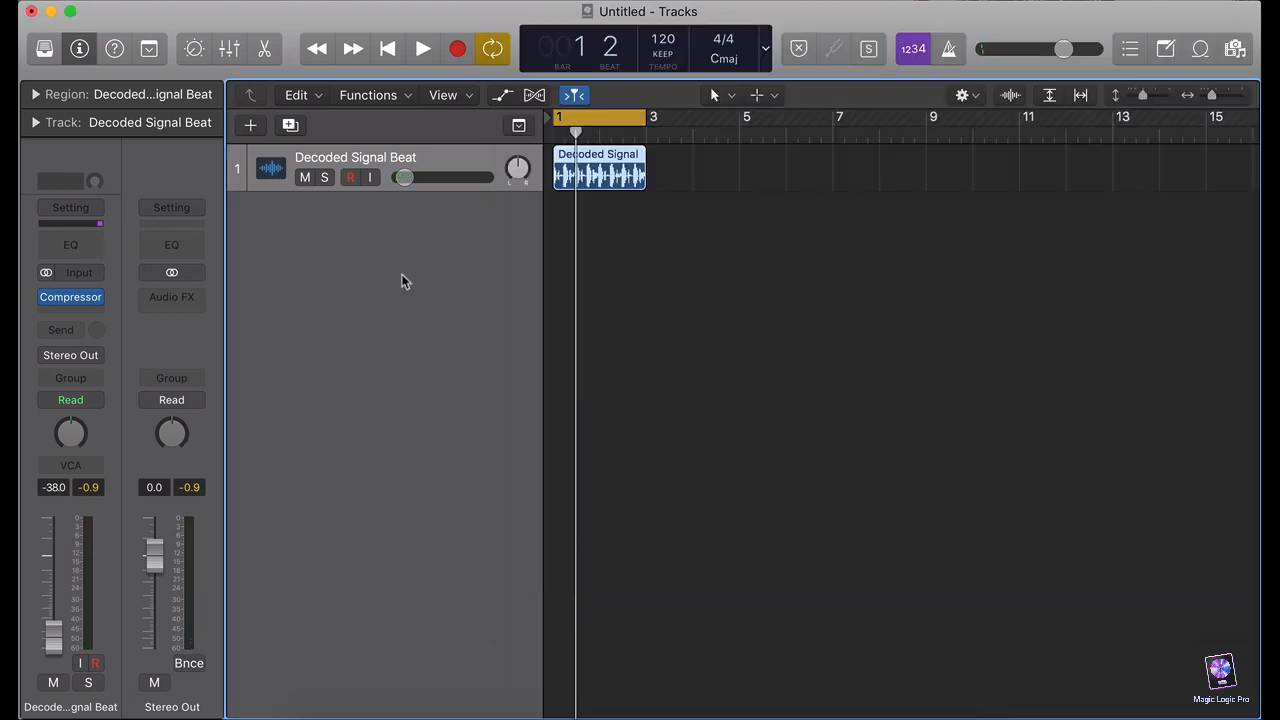
Set the Decoded Signal Beat track's volume fader to 0.0 dB and take a brief look at its Compressor.
drag(53, 636, 53, 572)
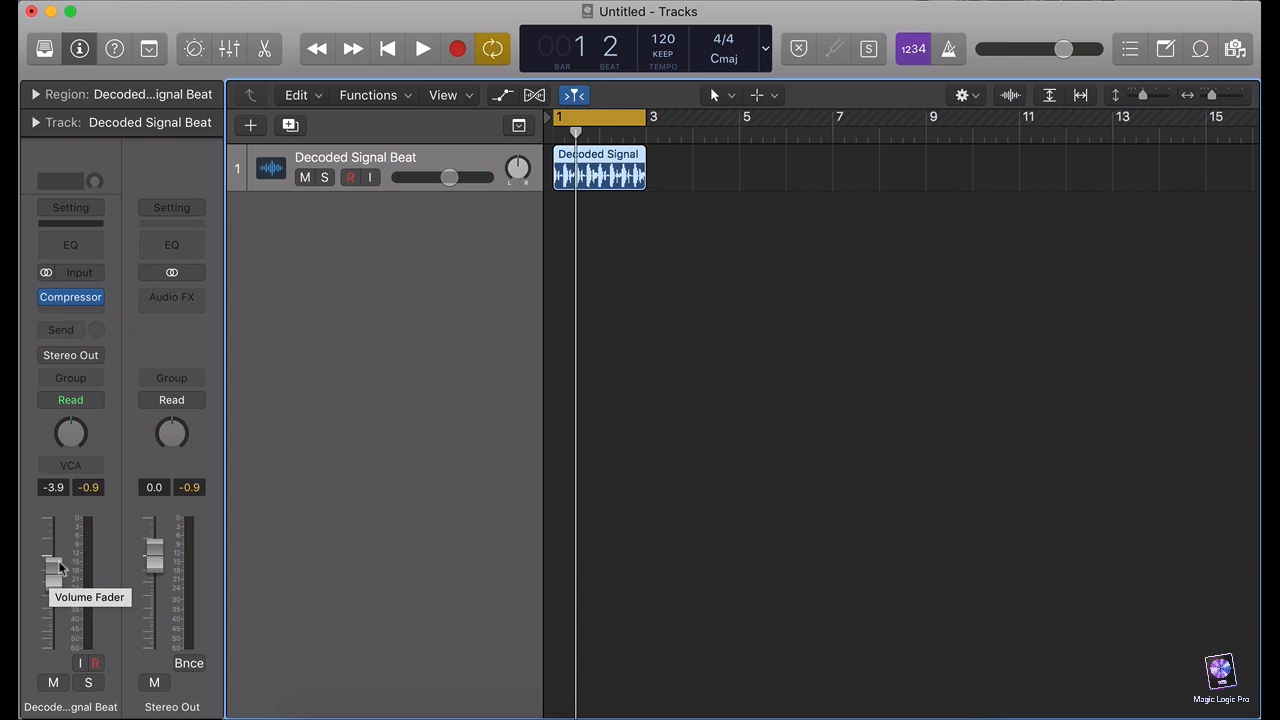
double_click(54, 488)
text(0)
key(Return)
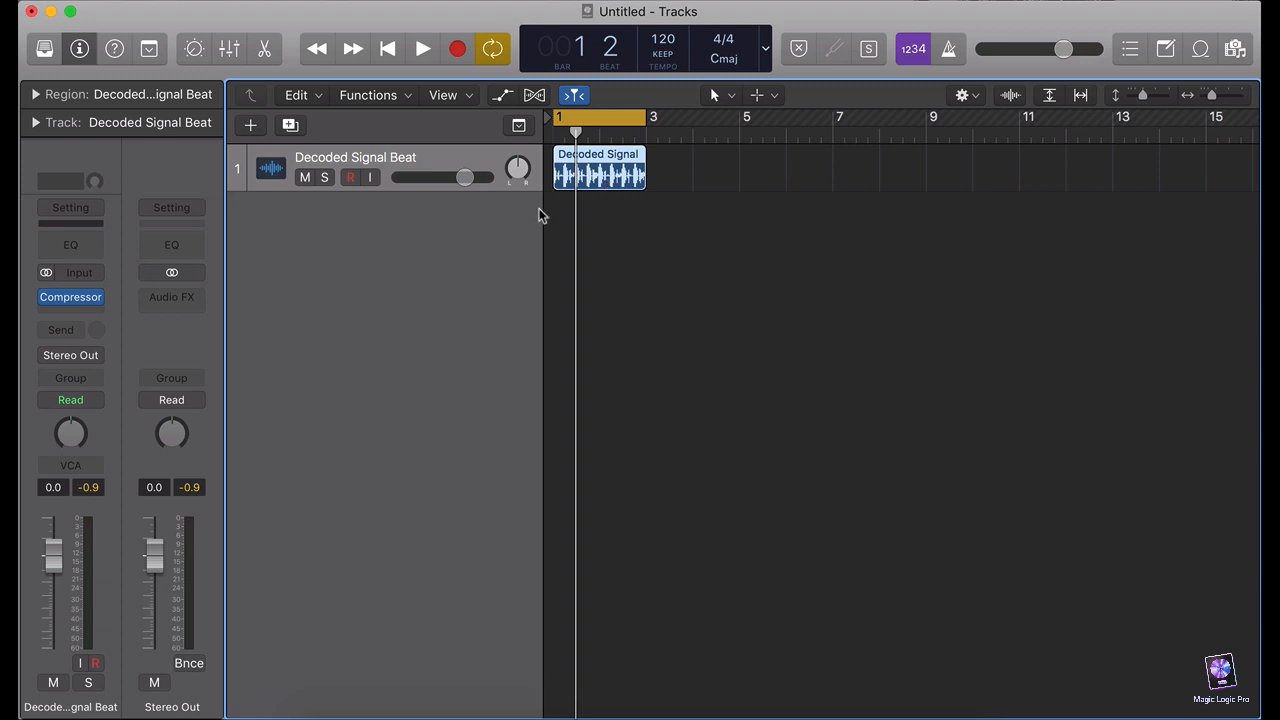
click(75, 296)
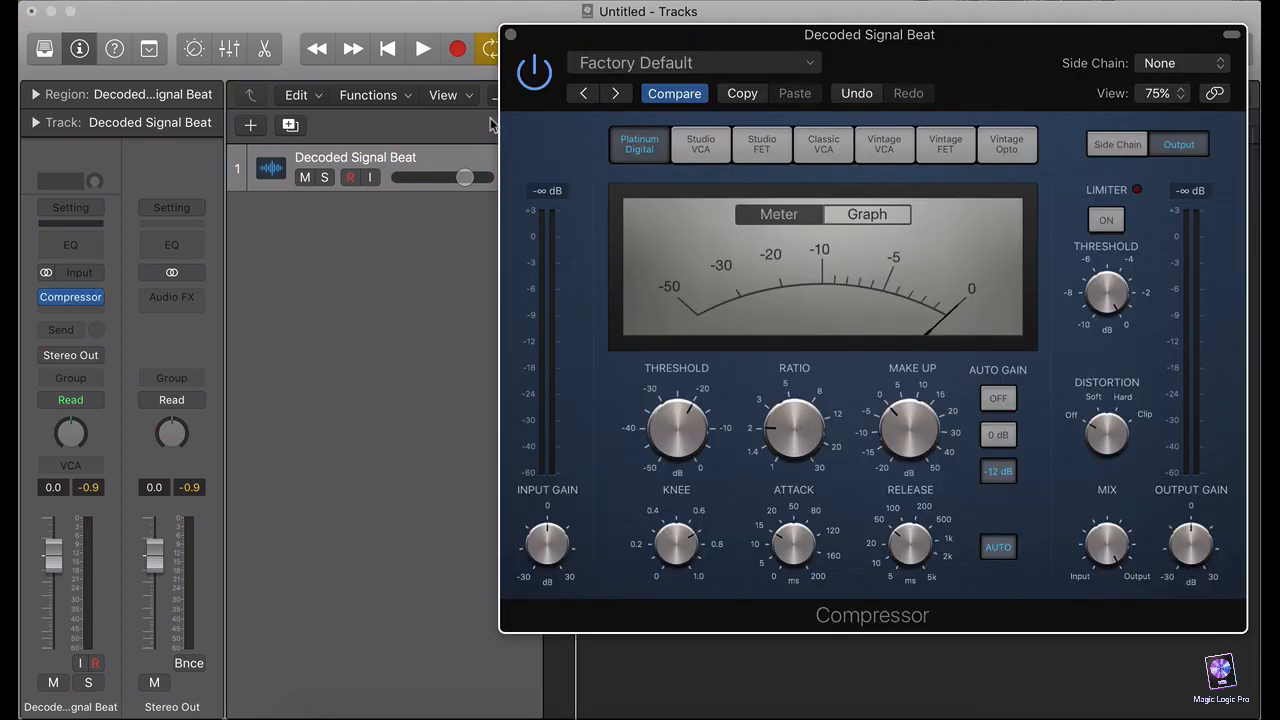
click(510, 35)
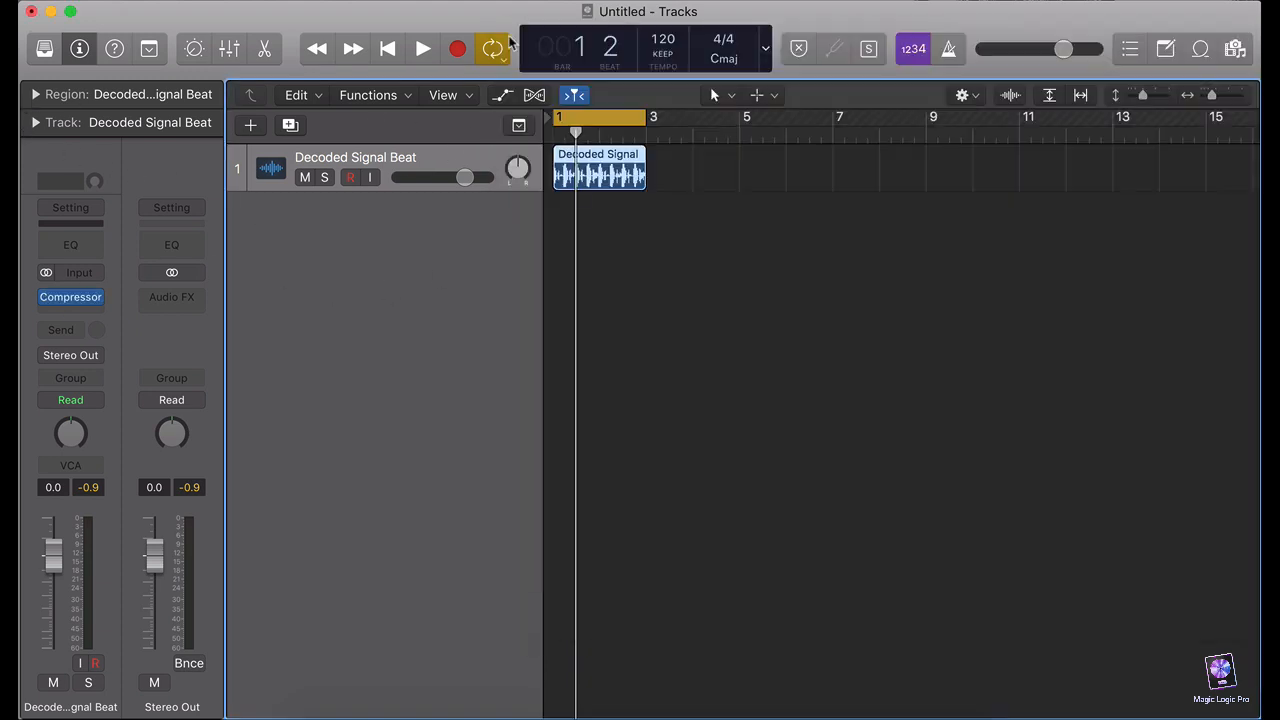
Set the Decoded Signal Beat region's gain to -10.0 dB in its region parameters.
click(22, 97)
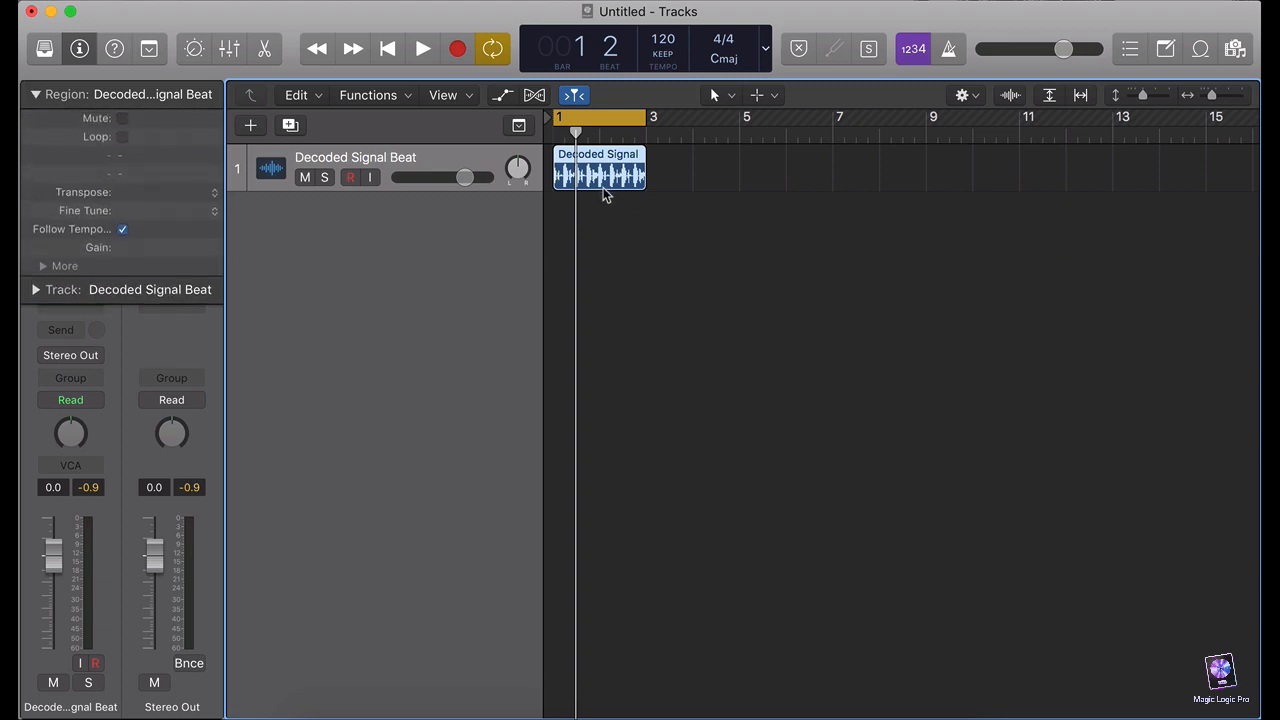
click(634, 257)
click(618, 176)
click(597, 233)
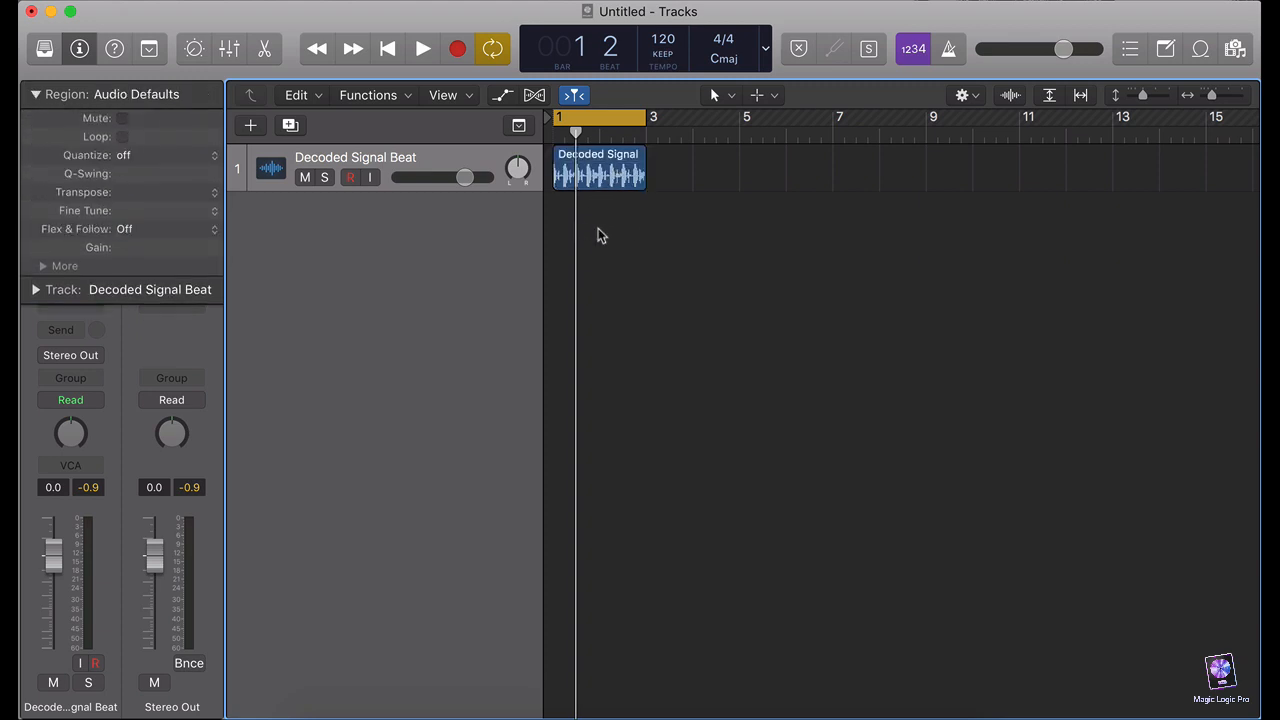
click(598, 190)
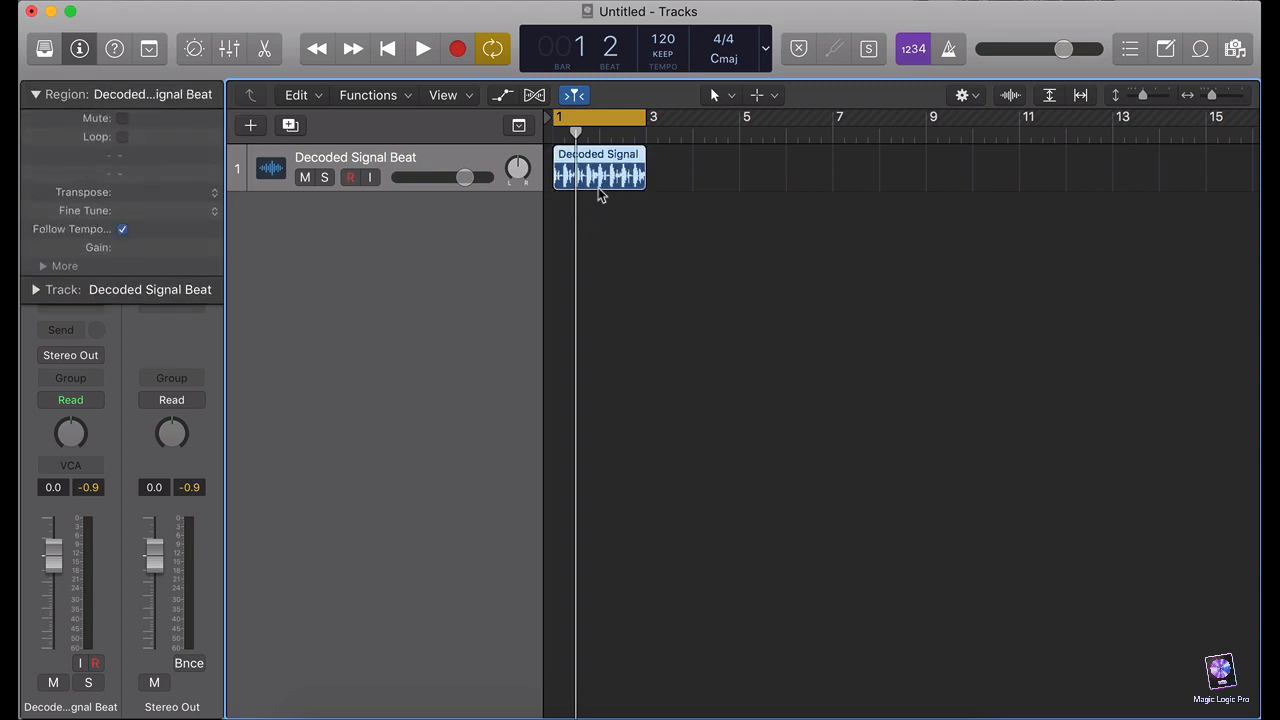
double_click(135, 248)
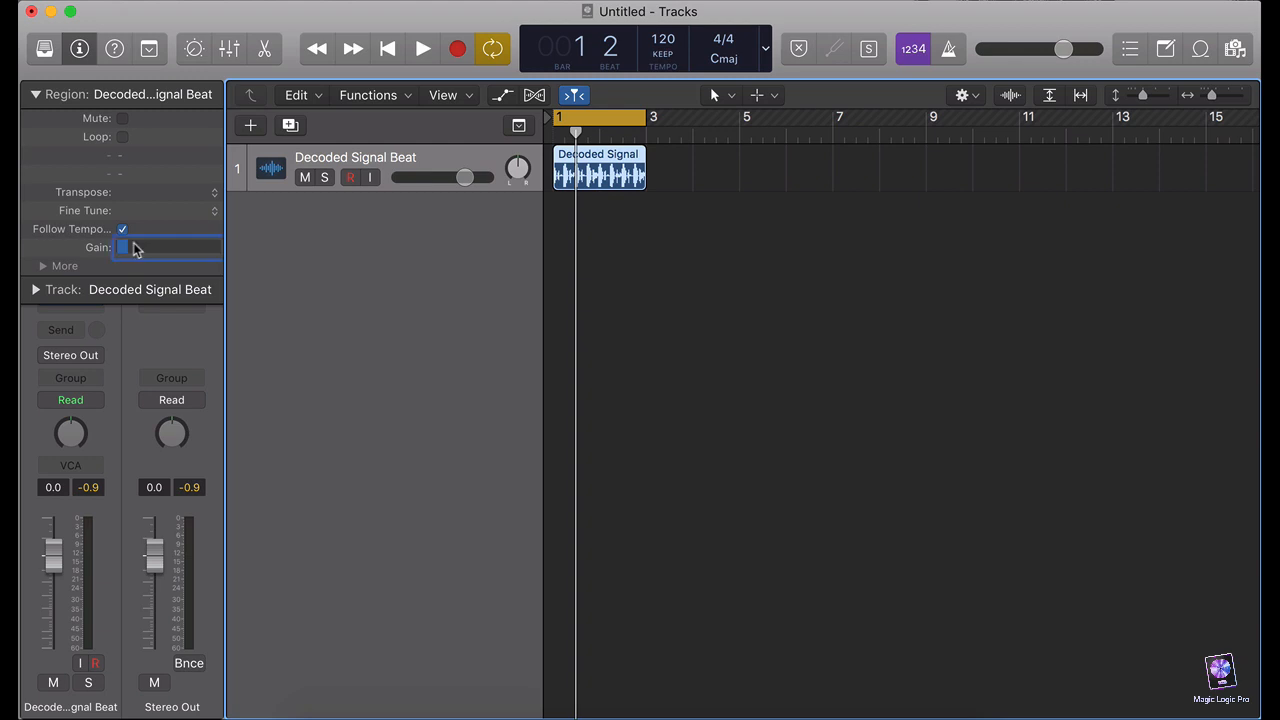
text(-10)
key(Return)
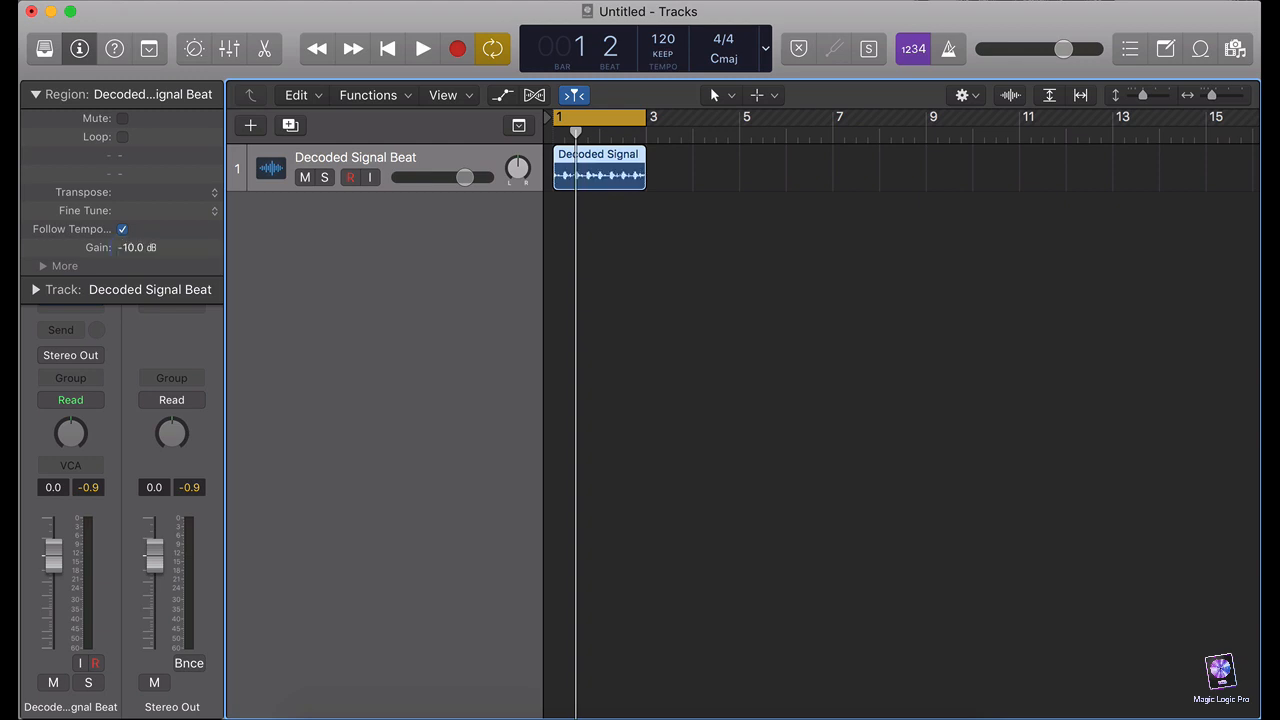
click(39, 97)
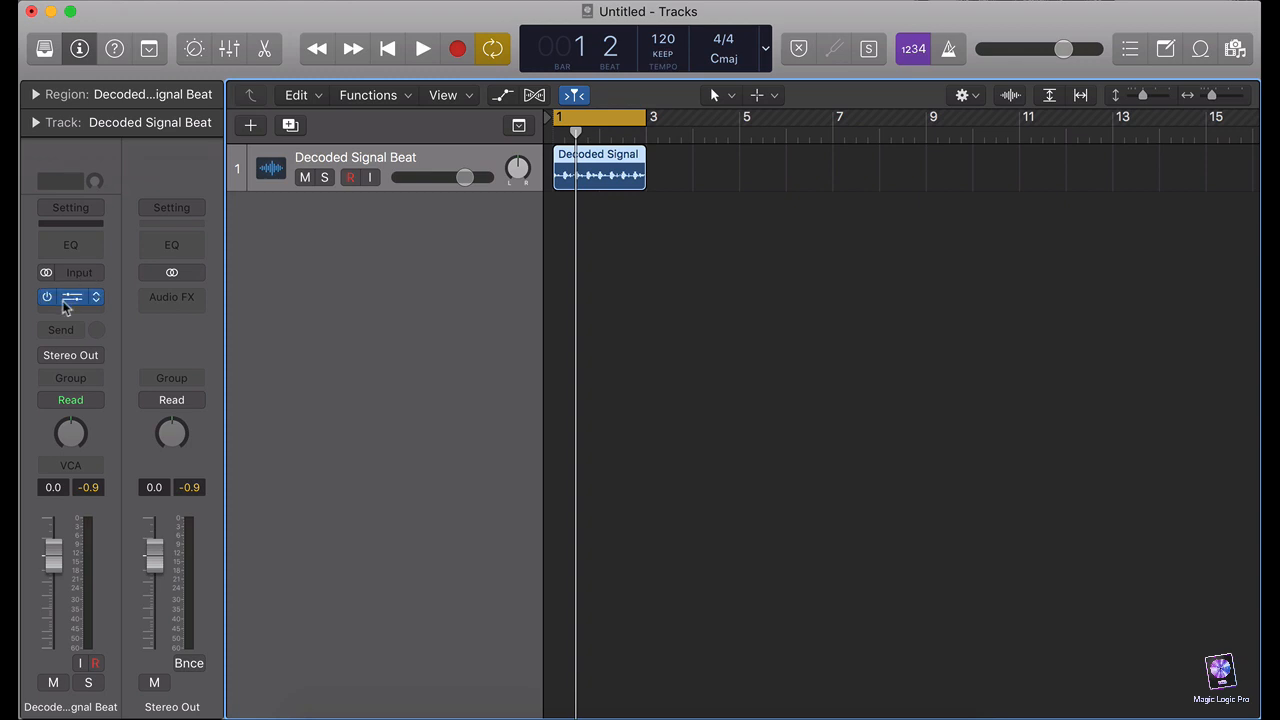
Play the loop to examine the Compressor's Graph and Meter displays, and view the region's waveform in the audio editor.
click(62, 300)
key(space)
click(862, 214)
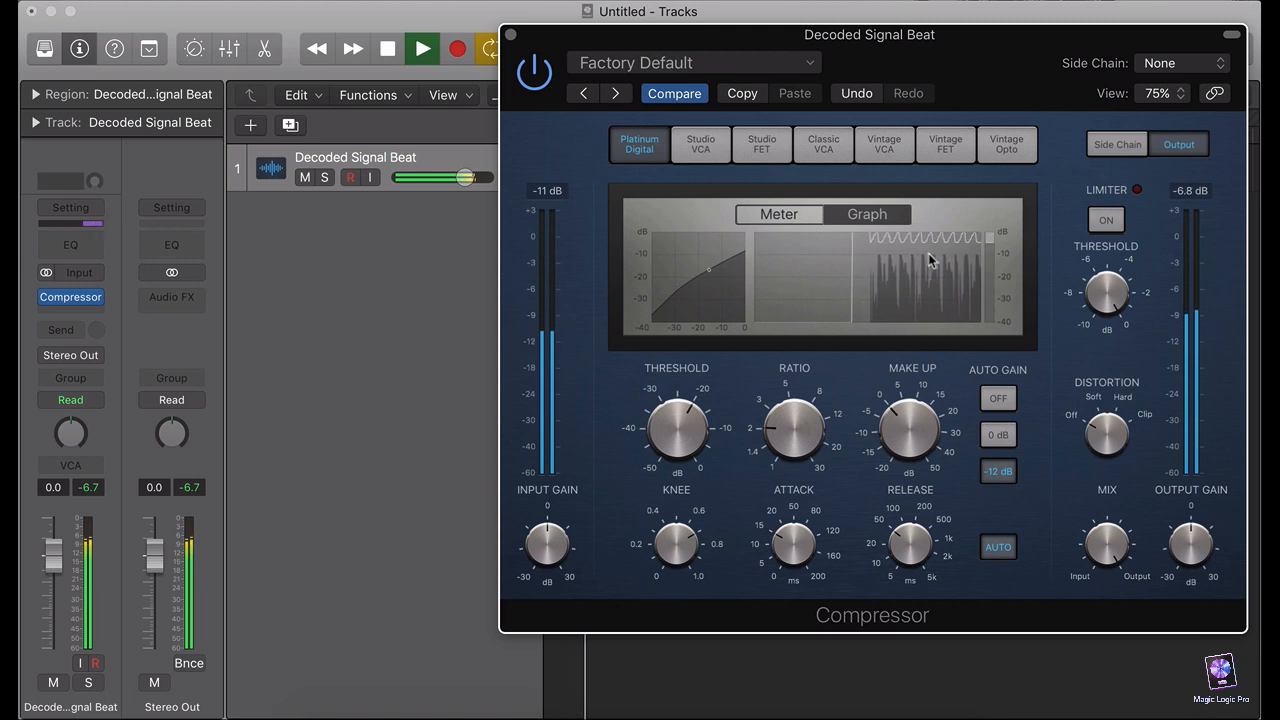
click(812, 214)
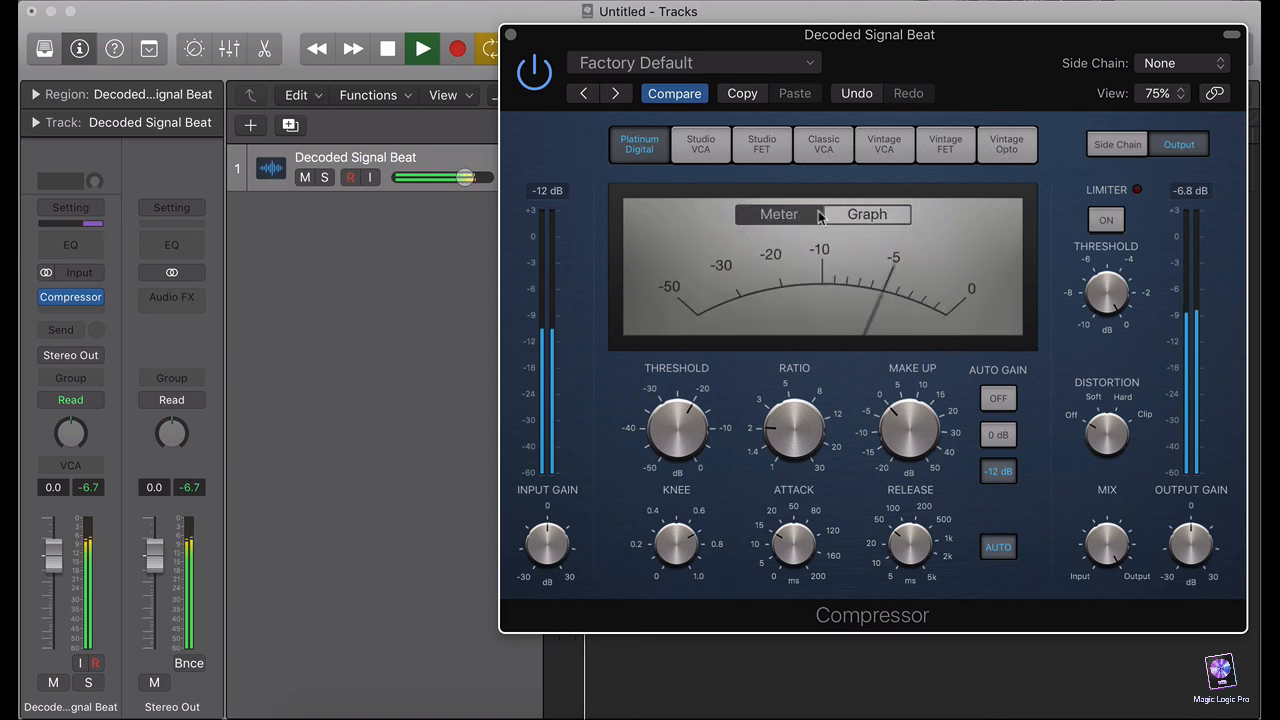
click(838, 216)
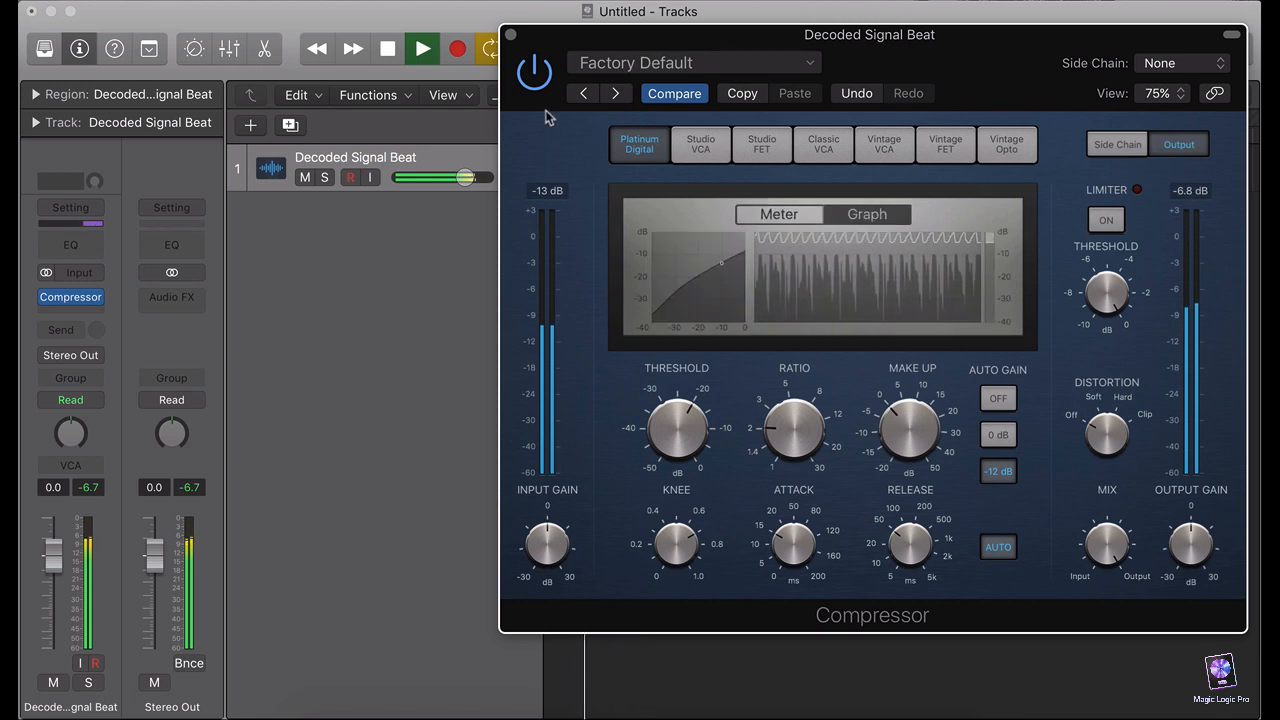
key(space)
click(511, 35)
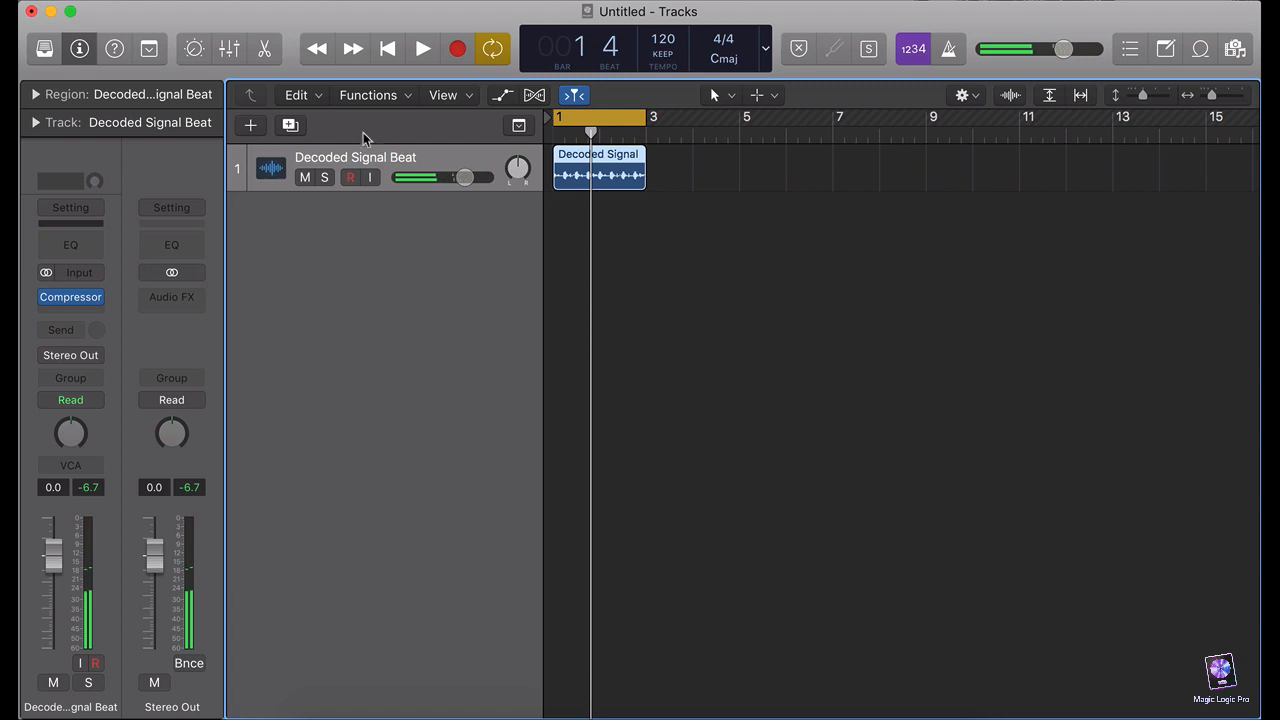
click(264, 48)
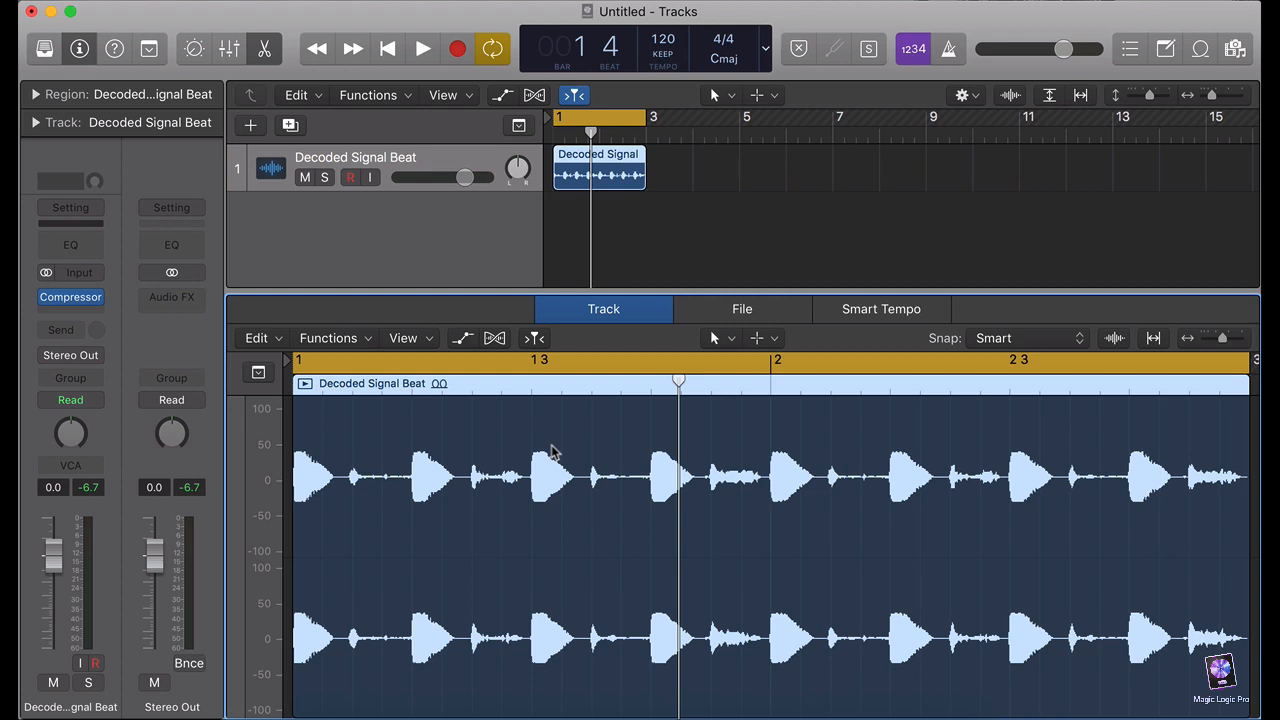
click(276, 52)
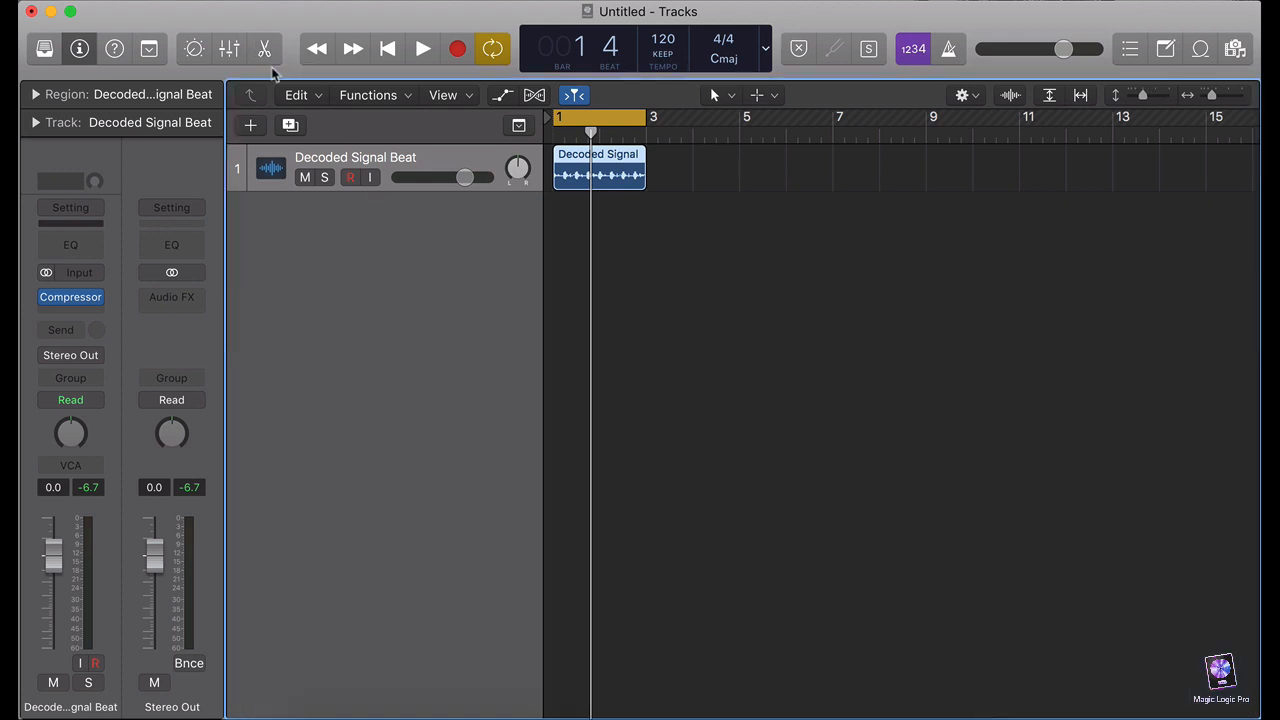
Set the Decoded Signal Beat region's gain to 0 dB in its region parameters.
click(35, 94)
double_click(138, 248)
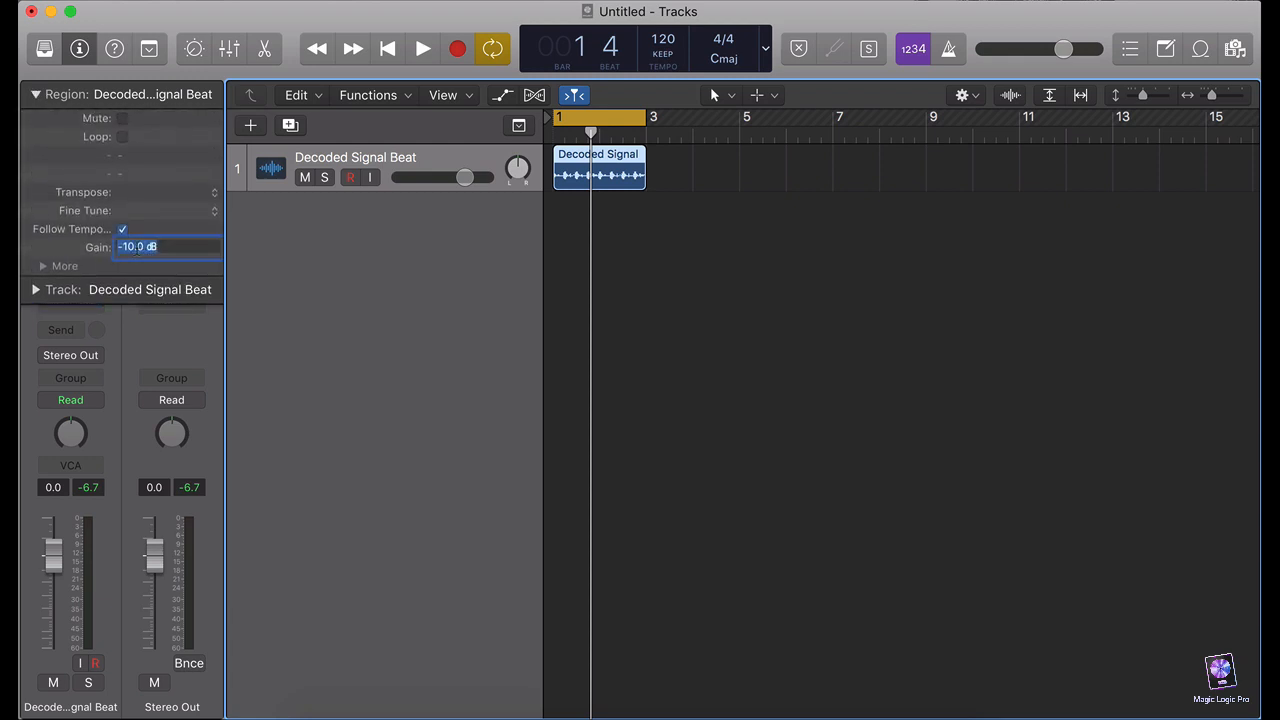
text(0)
key(Return)
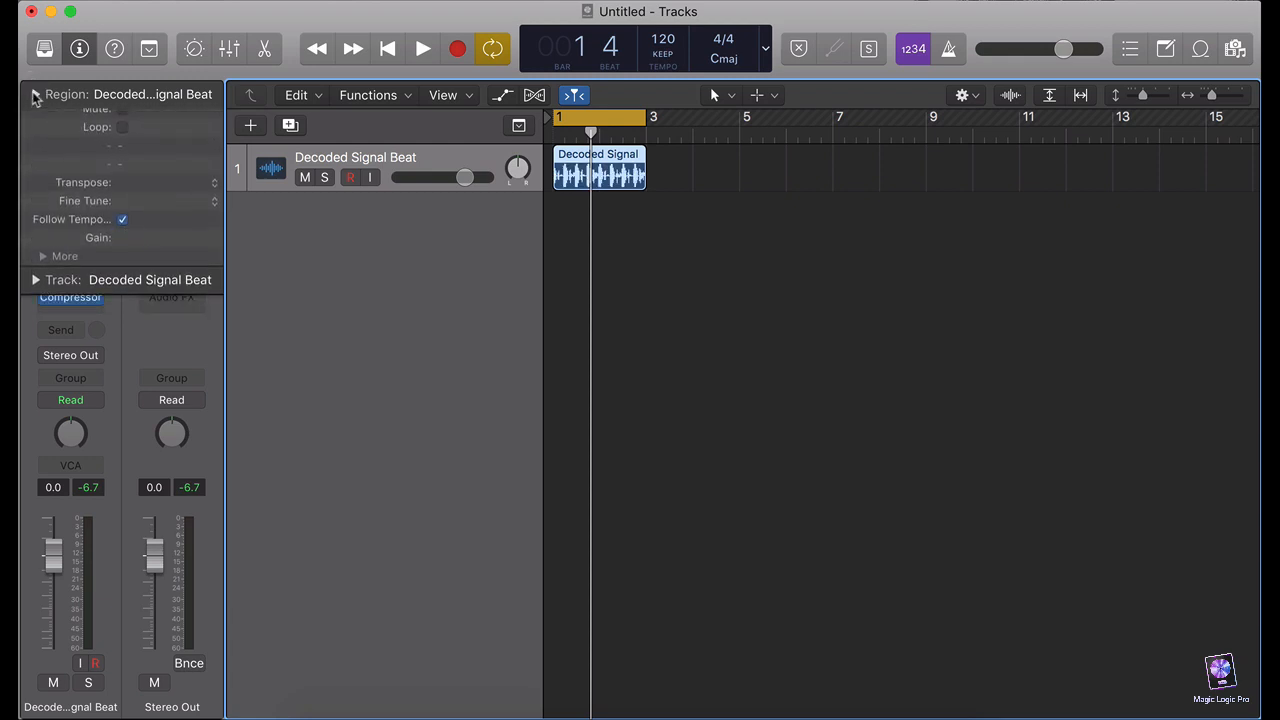
click(35, 94)
Open the Decoded Signal Beat track's Compressor and set its input gain to -10 dB.
click(71, 298)
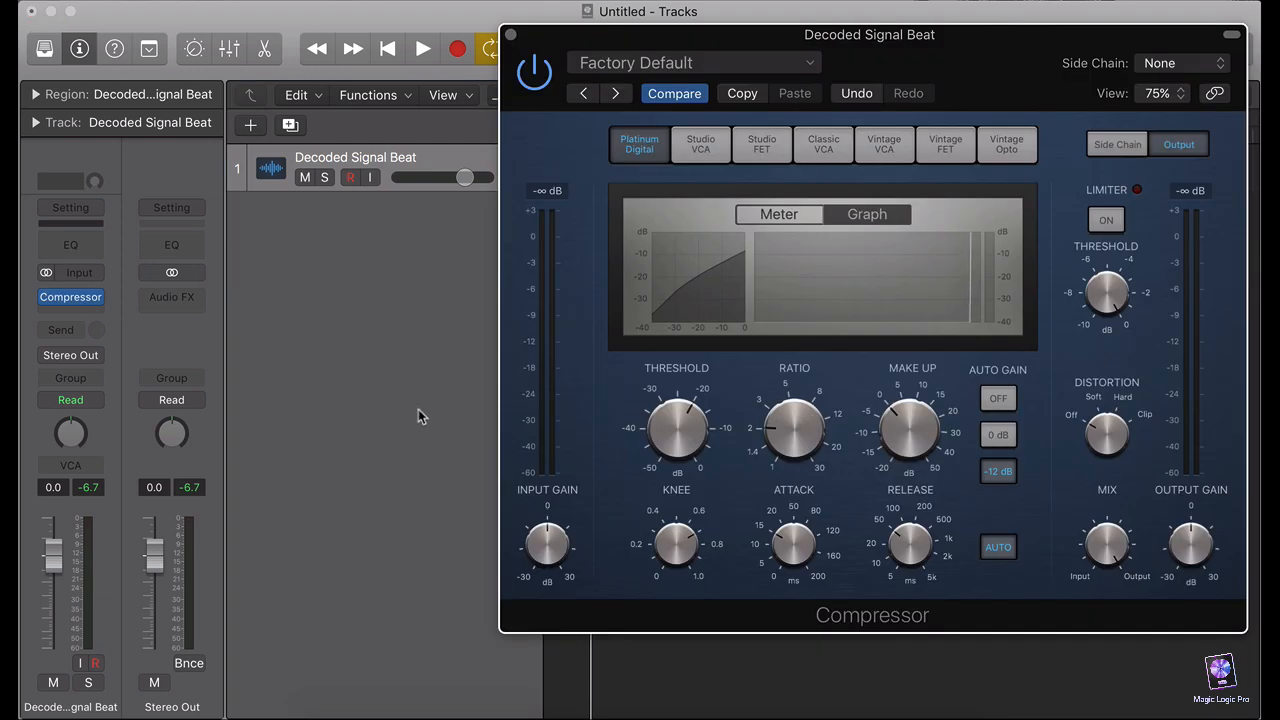
mouse_move(549, 548)
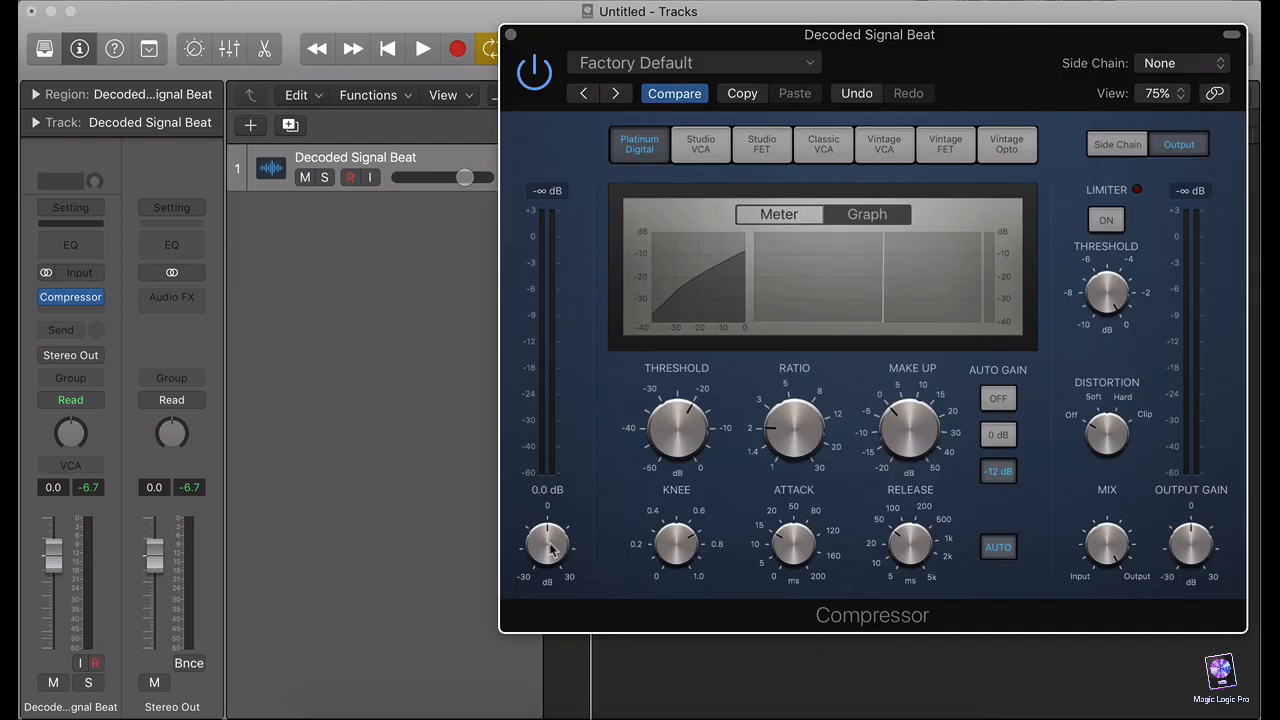
double_click(549, 548)
key(BackSpace)
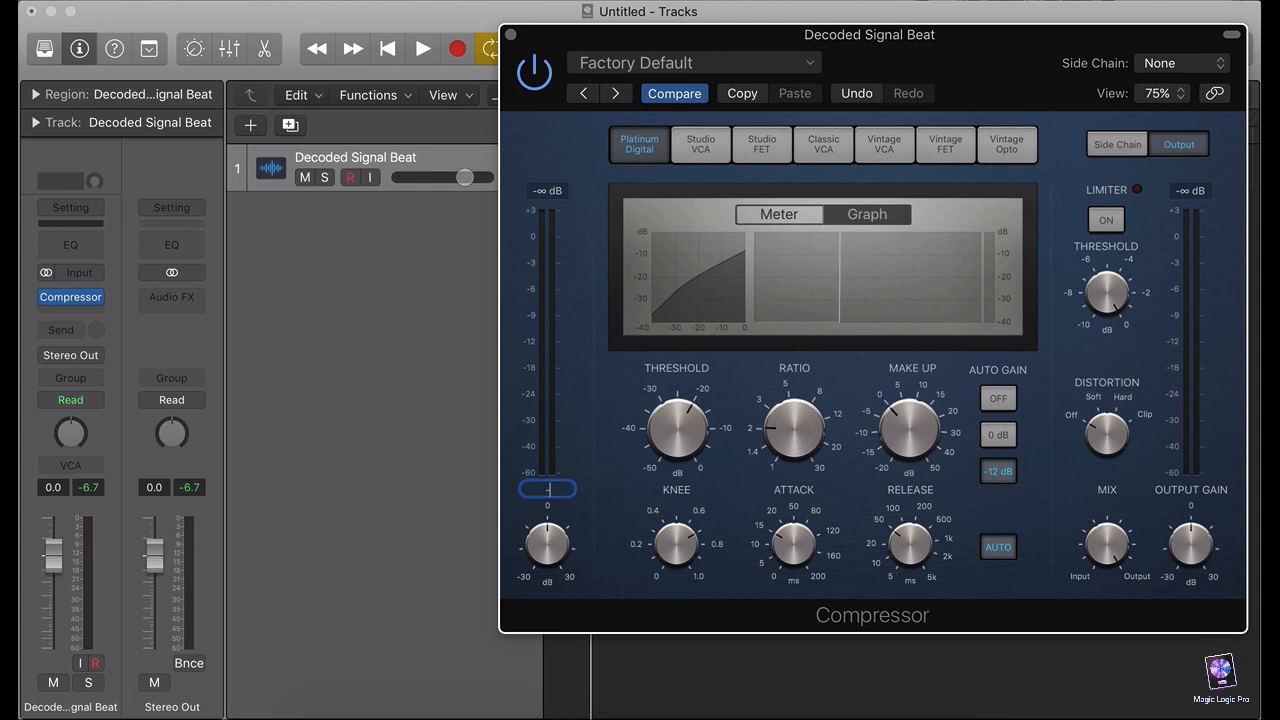
text(-10)
key(Return)
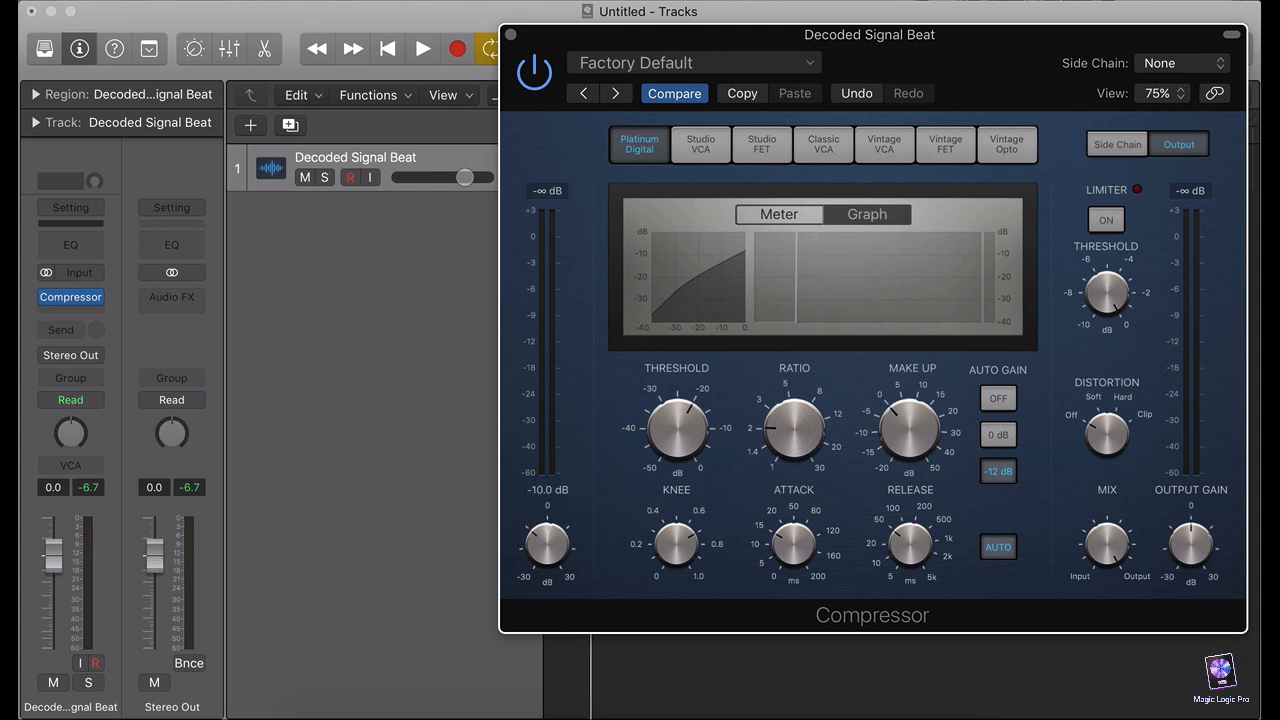
Play the loop and compare the gain reduction in the Compressor's Meter and Graph displays.
key(space)
click(795, 213)
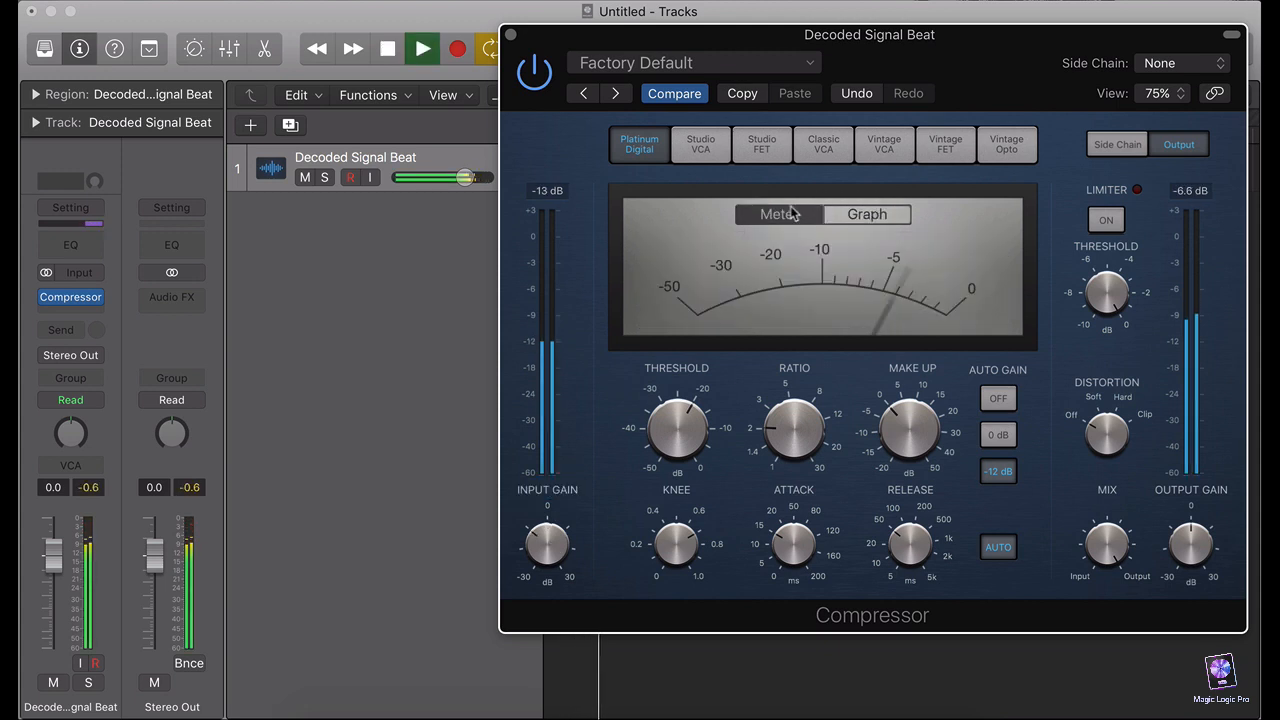
click(860, 214)
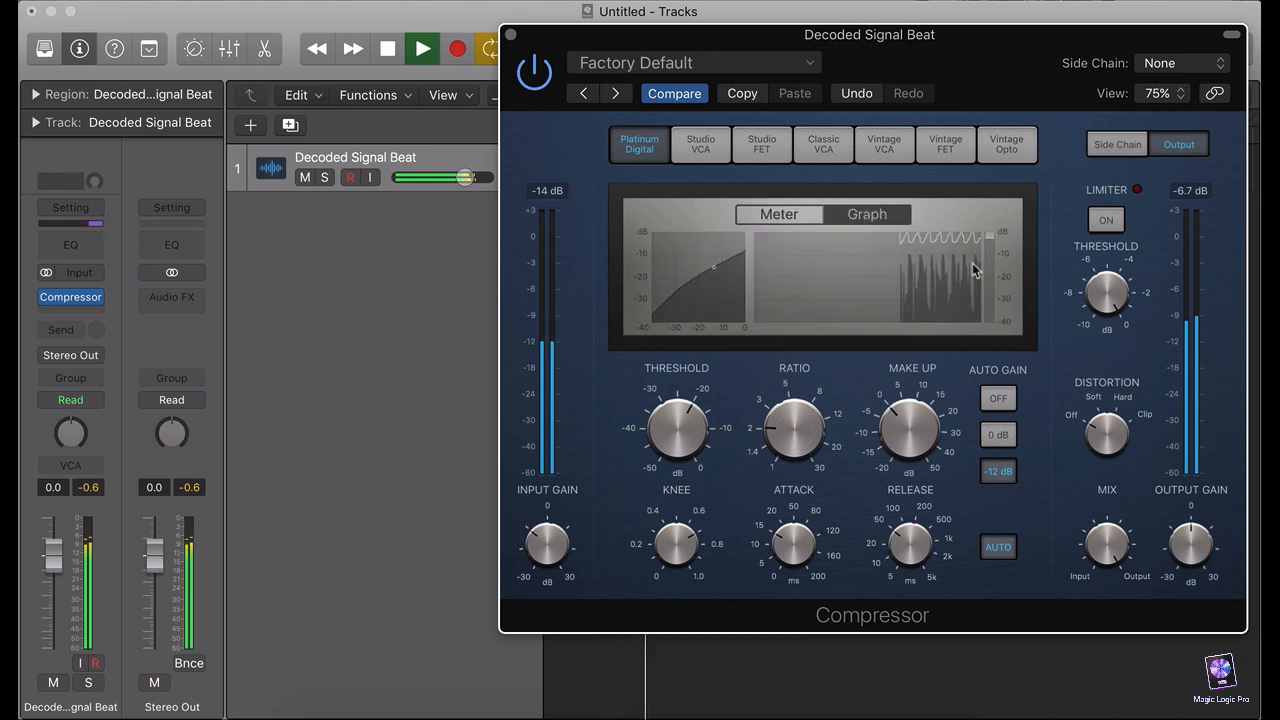
click(792, 218)
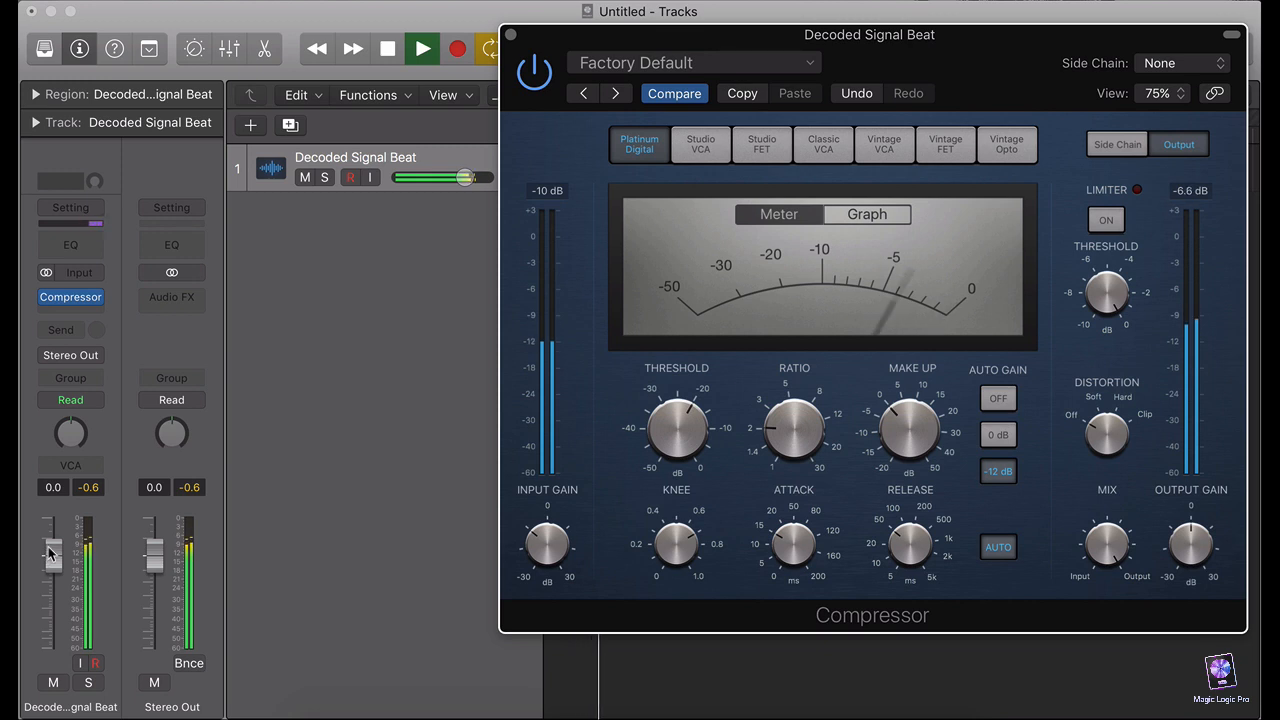
Lower the track's volume fader to -14.0 dB during playback and check the Compressor's Graph and Meter displays.
drag(50, 552, 51, 608)
click(839, 218)
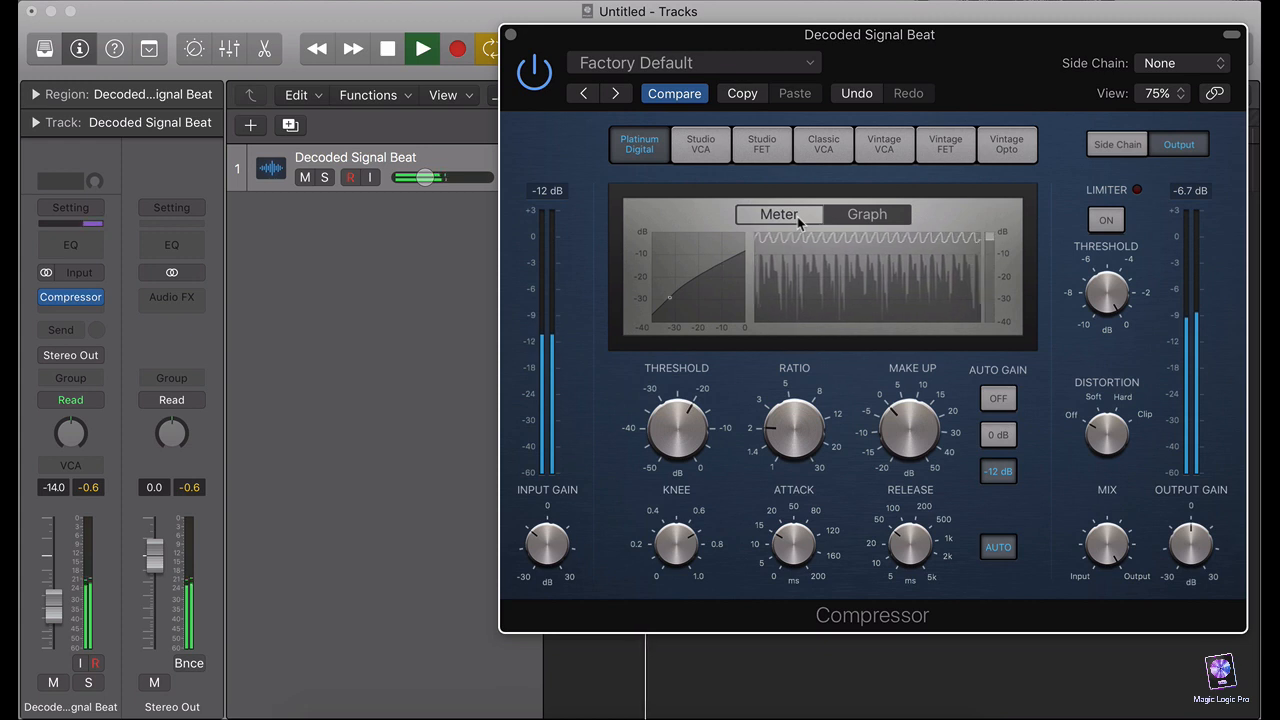
click(799, 216)
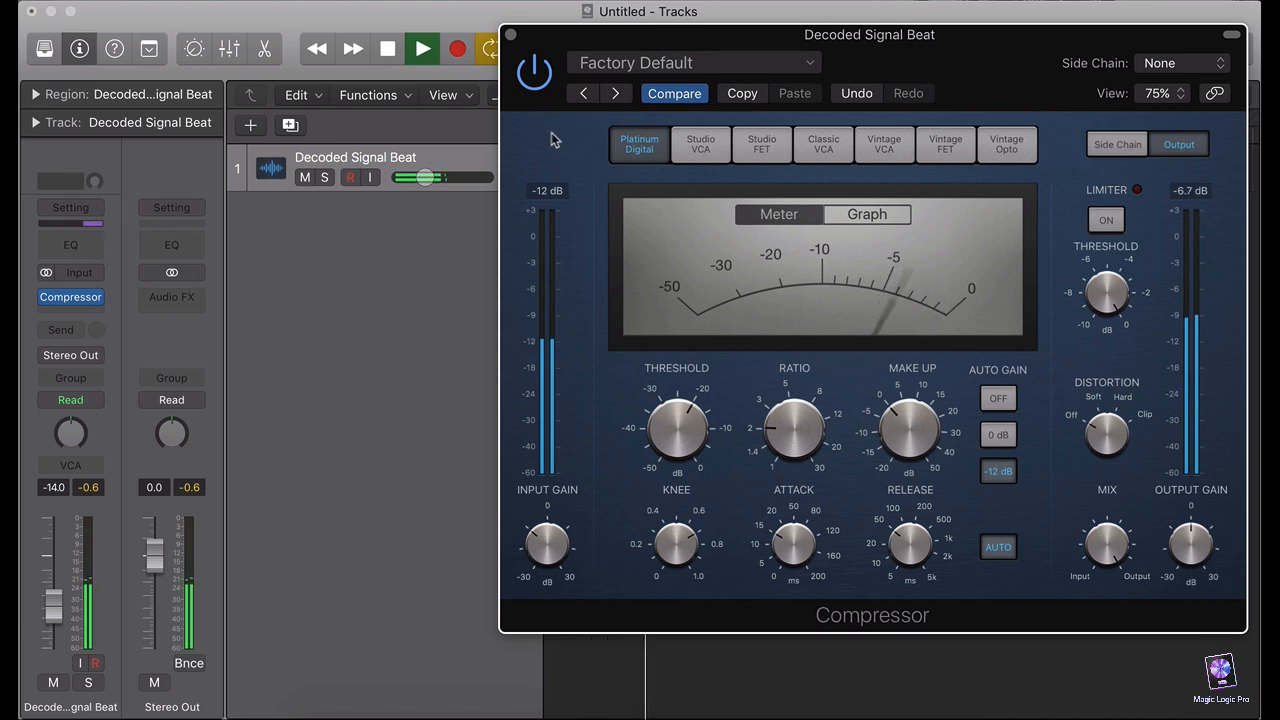
key(space)
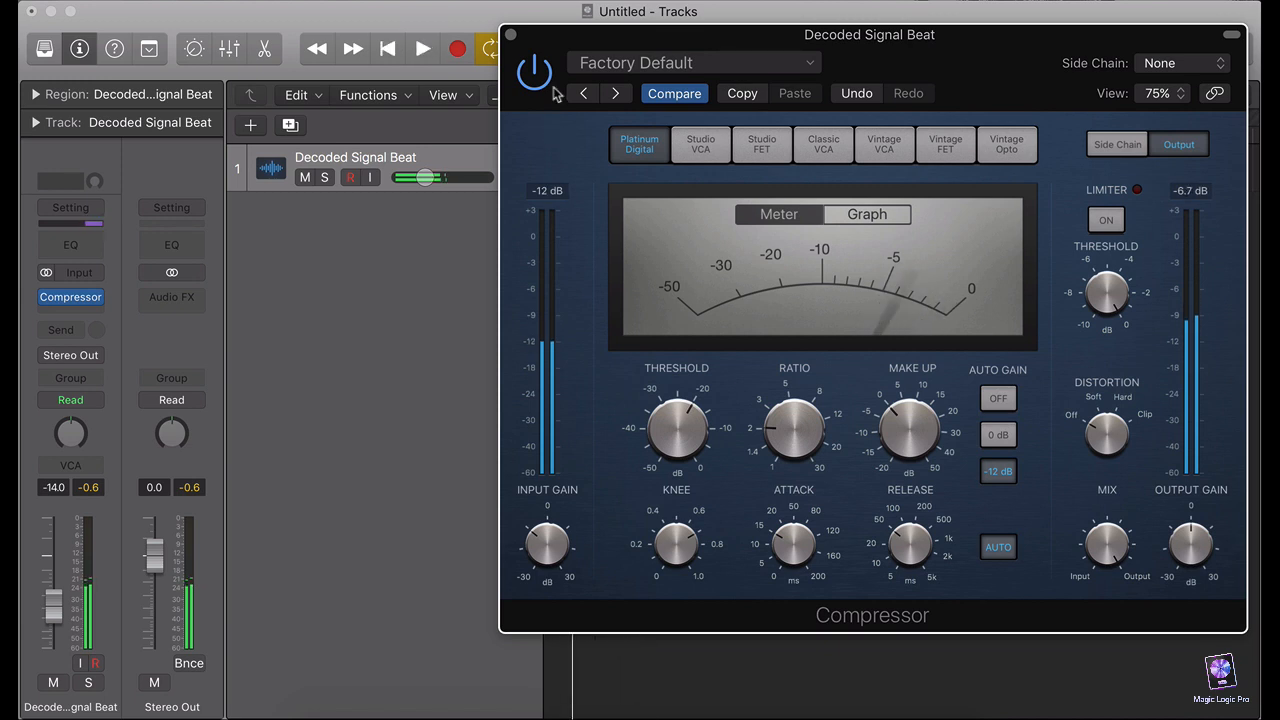
click(510, 36)
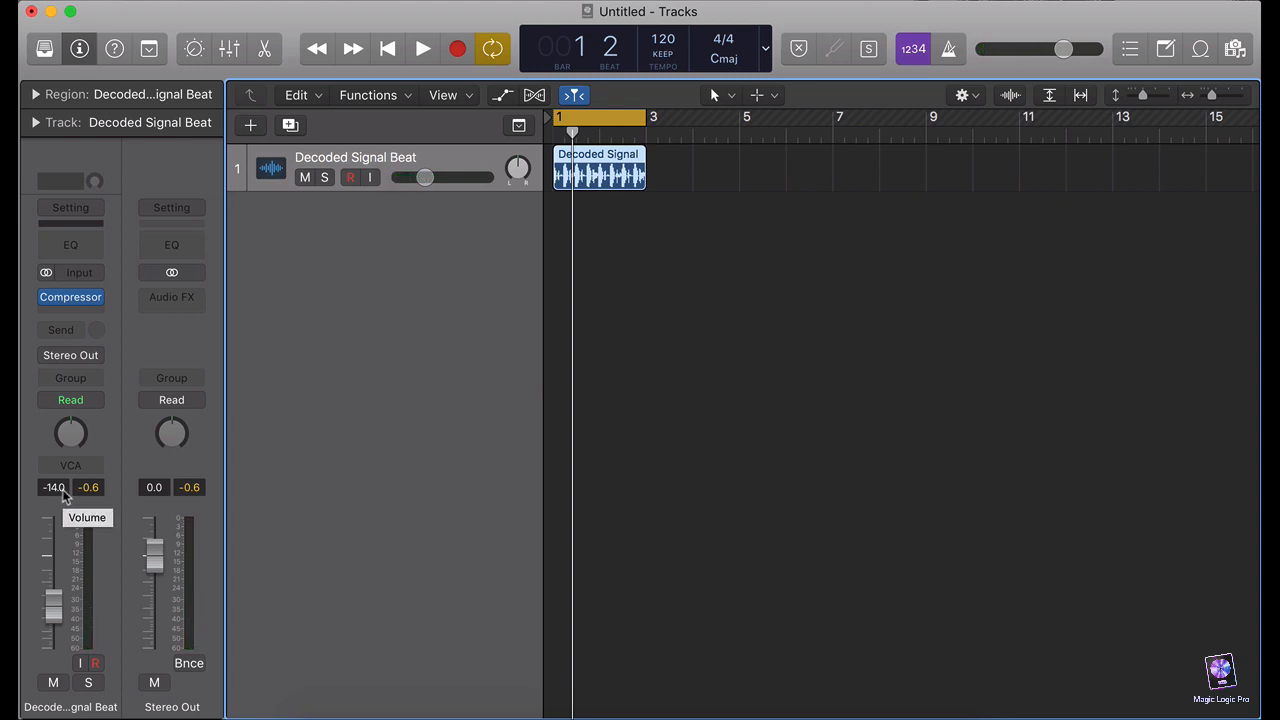
Route the Decoded Signal Beat track's output to Bus 10 and move its Compressor to the Aux 1 channel.
click(80, 356)
mouse_move(105, 426)
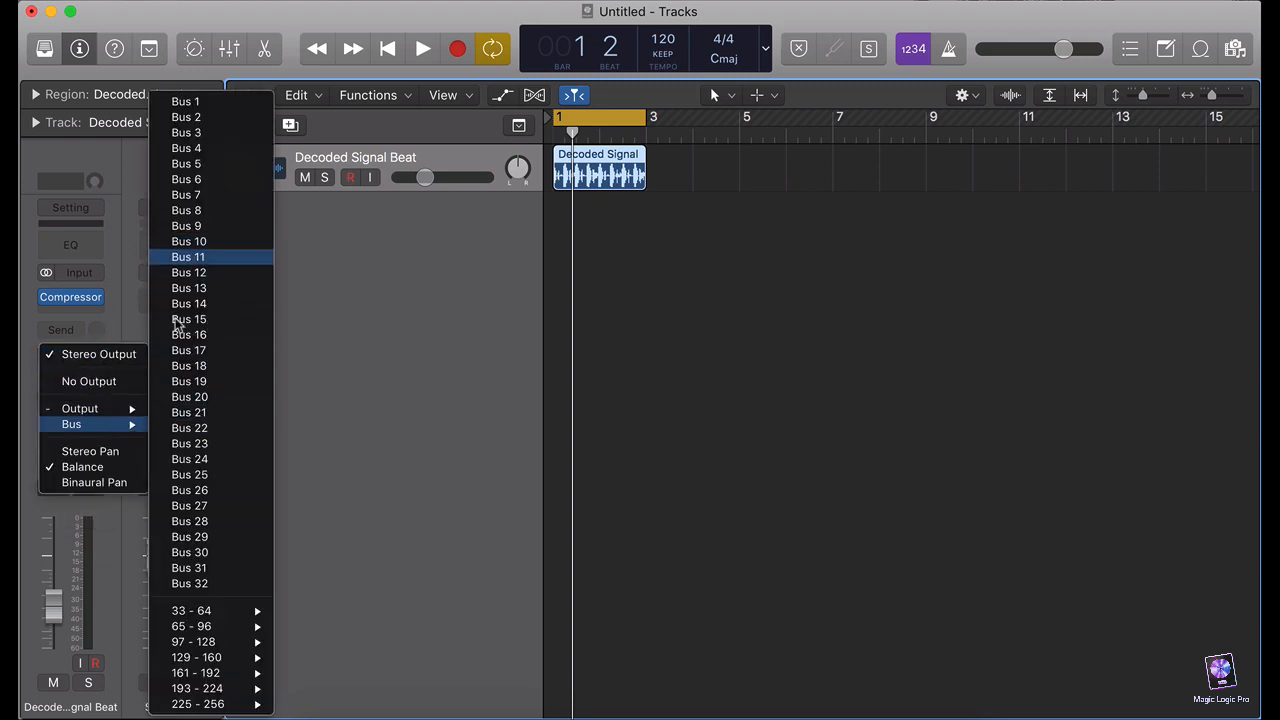
click(197, 243)
mouse_move(68, 305)
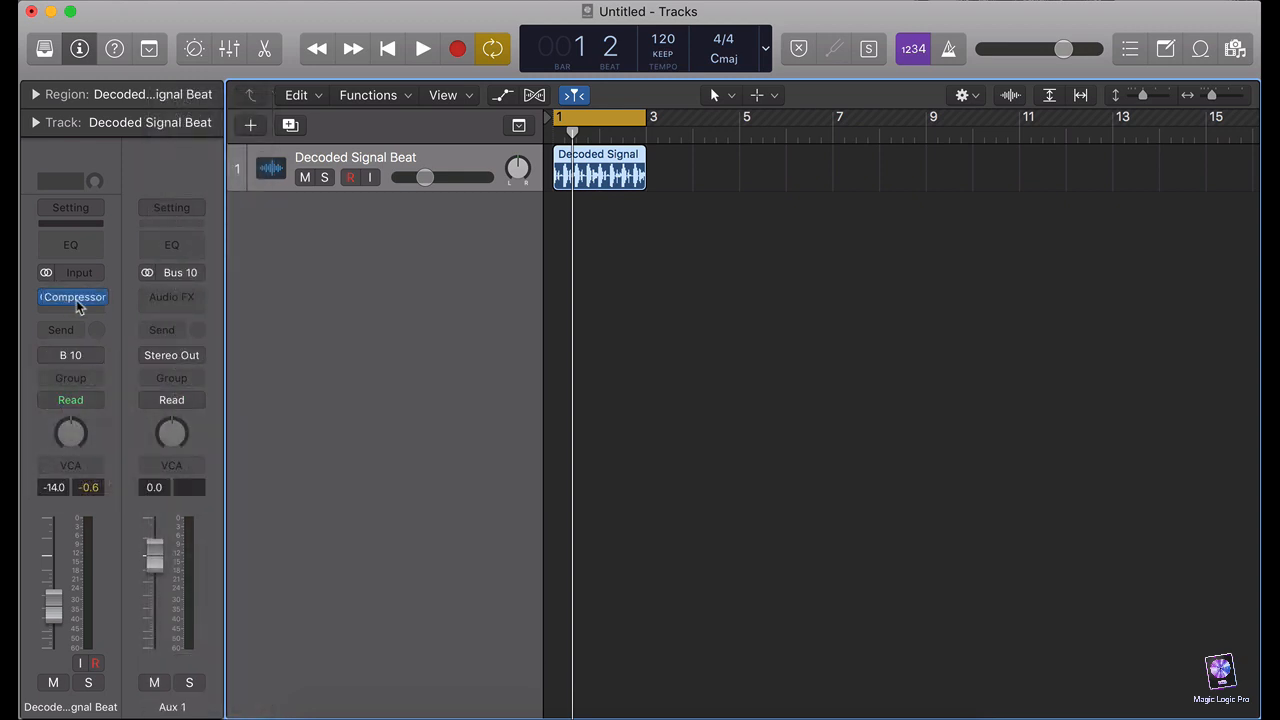
drag(77, 306, 177, 300)
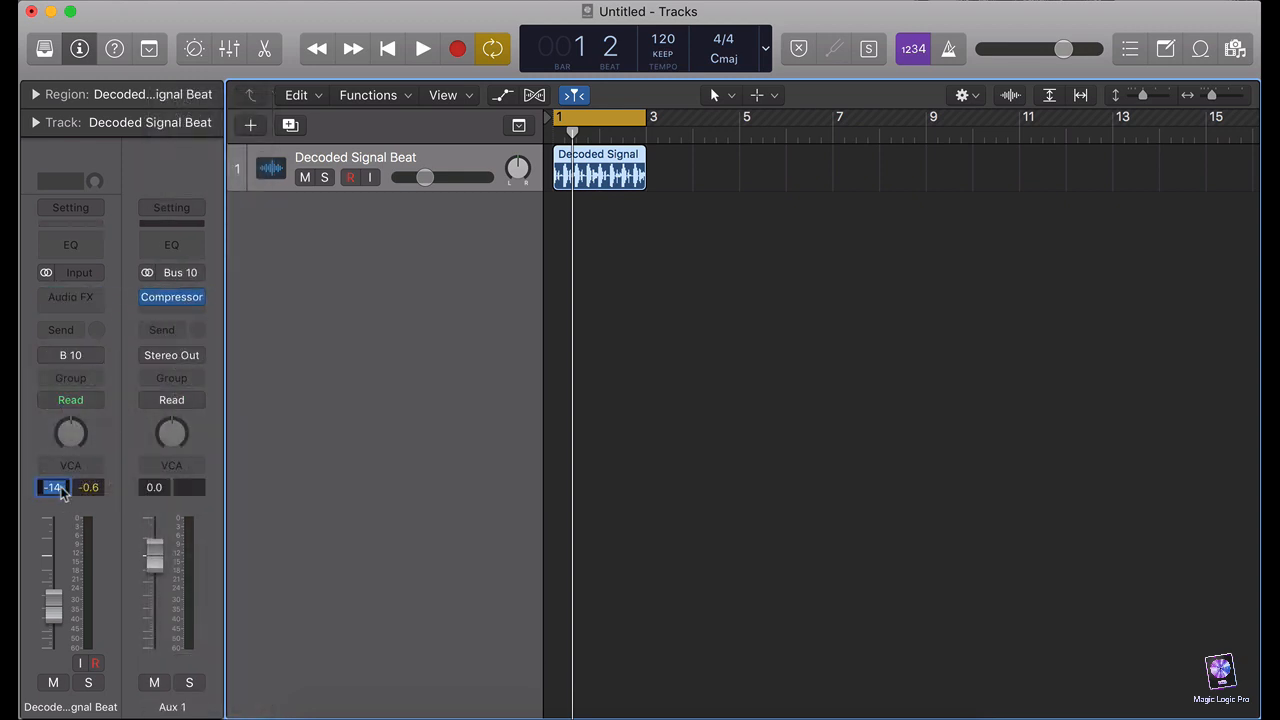
Set the Decoded Signal Beat track's volume to 0 dB and the Aux 1 Compressor's input gain to 0 dB.
text(0)
key(Return)
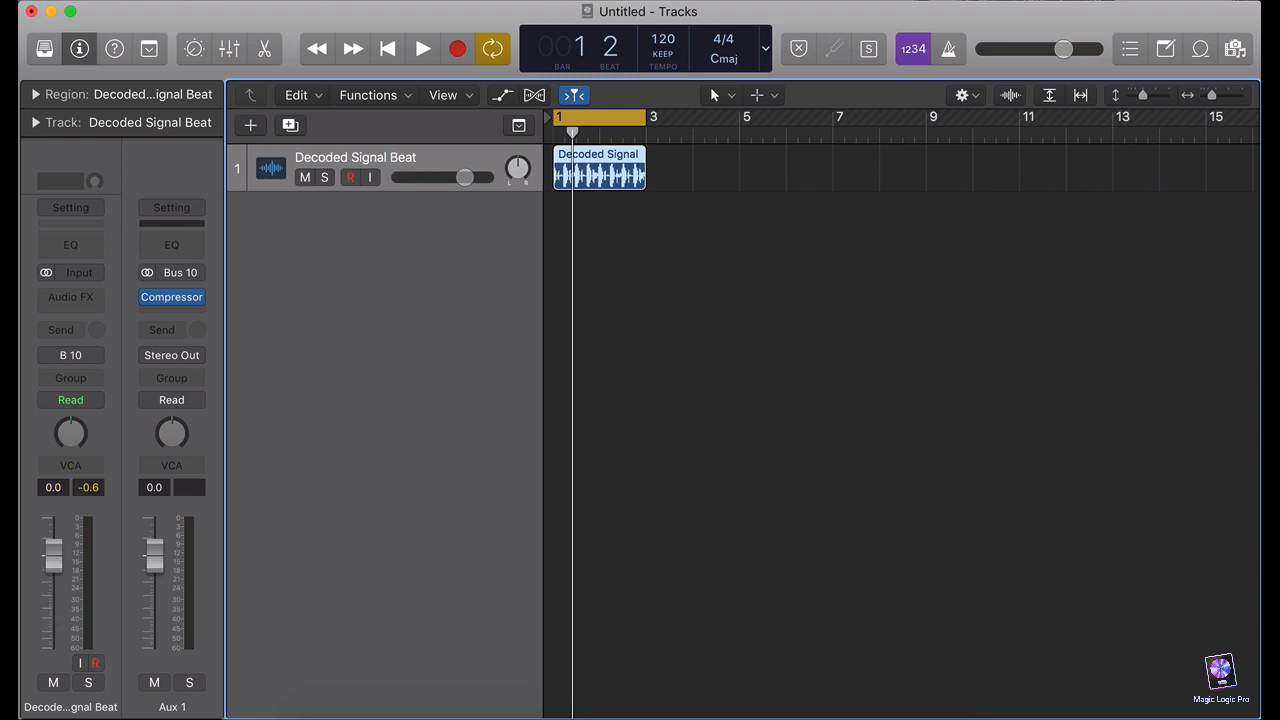
click(173, 298)
double_click(76, 548)
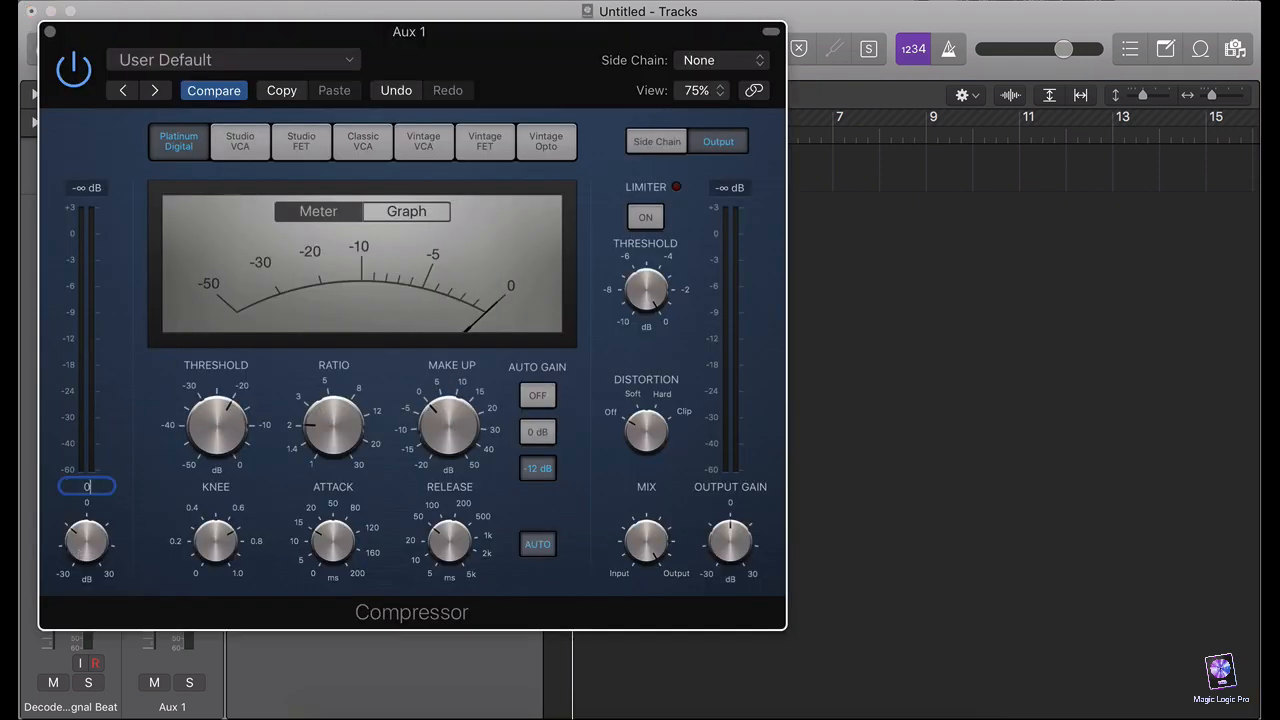
click(50, 33)
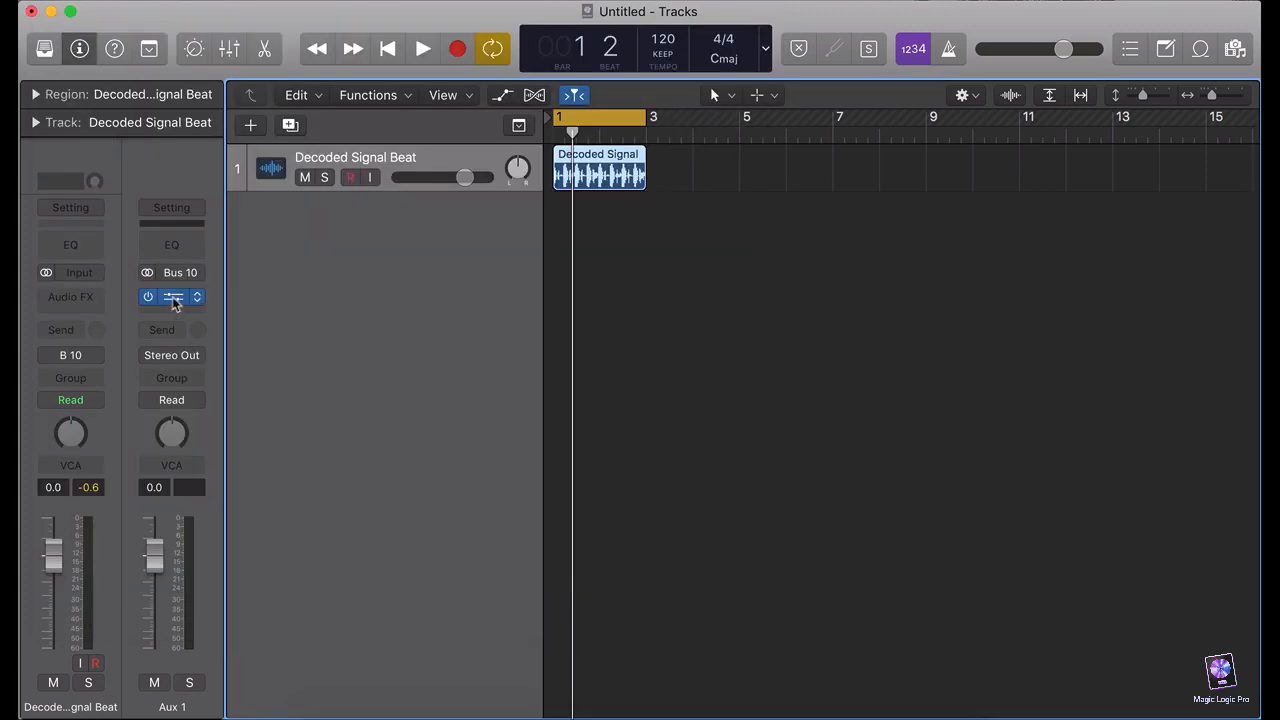
Play the loop with the Aux 1 Compressor's Graph and Meter displays in view, keeping its window clear of the channel strips.
click(172, 297)
click(423, 216)
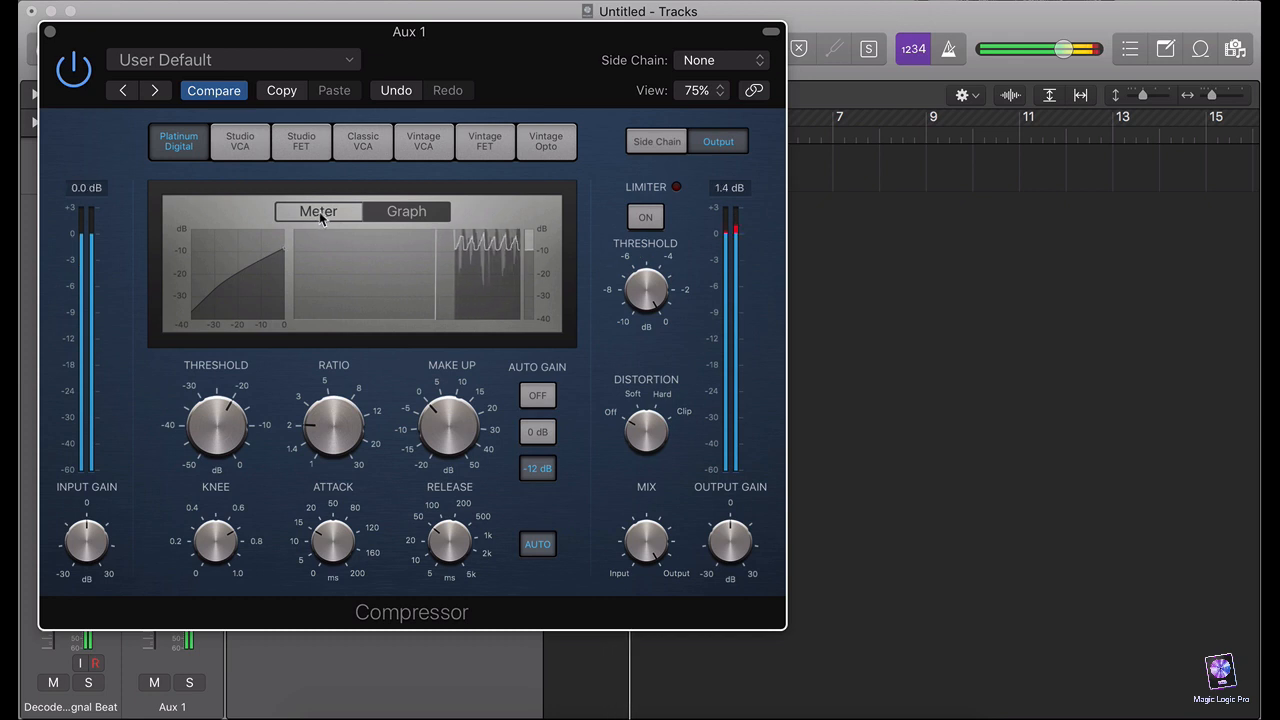
click(320, 211)
drag(514, 38, 962, 40)
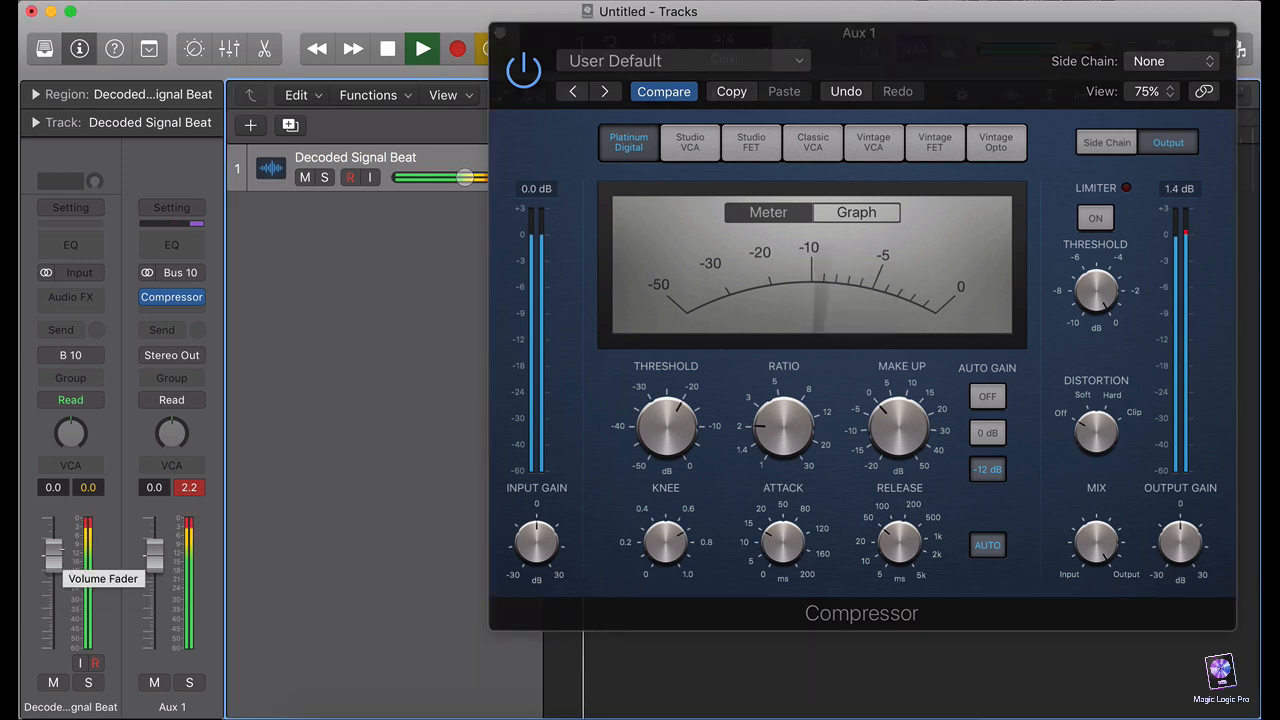
Lower the Decoded Signal Beat track's fader to -10.8 dB and on to -24.0 dB, checking the Aux 1 Compressor's response.
drag(58, 558, 58, 601)
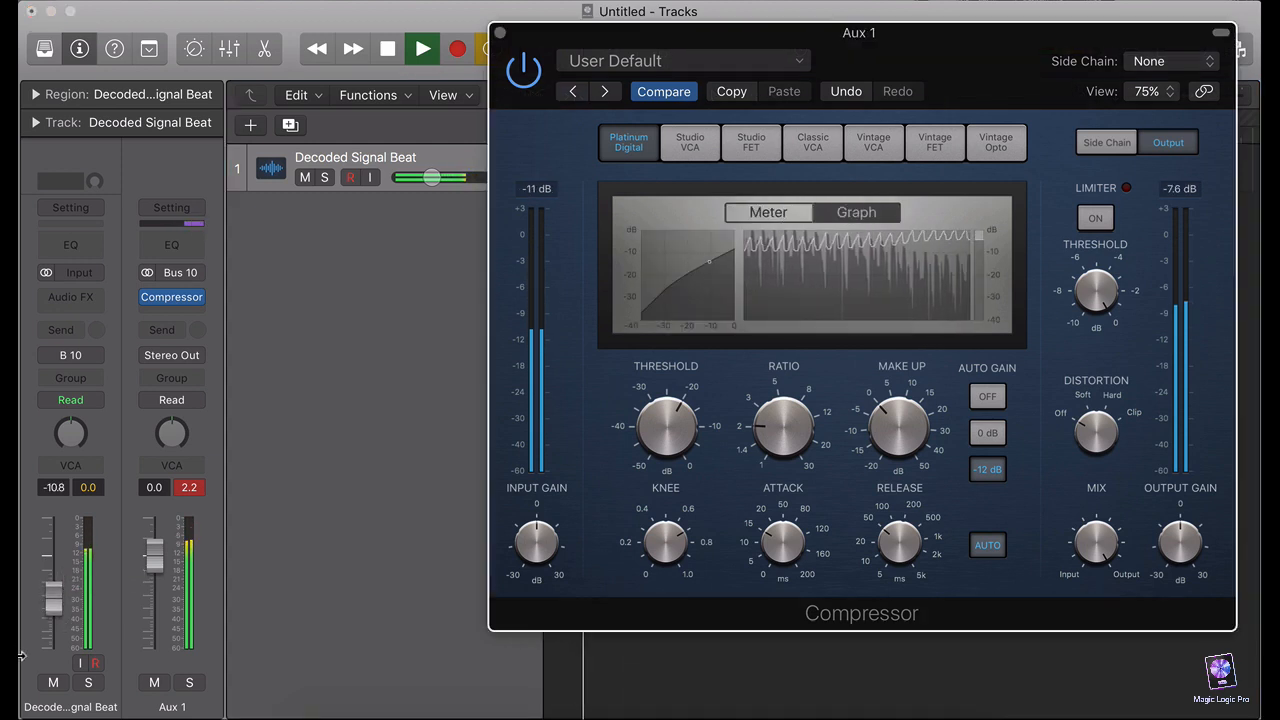
drag(53, 597, 53, 624)
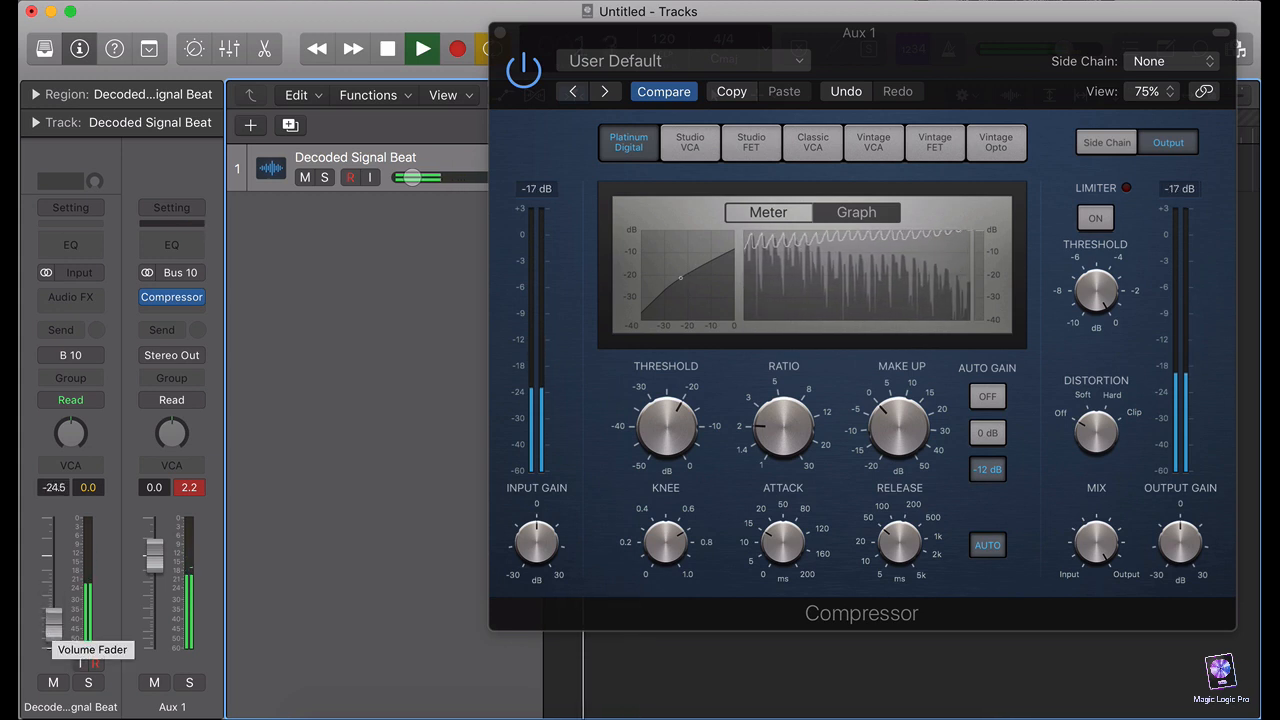
click(765, 211)
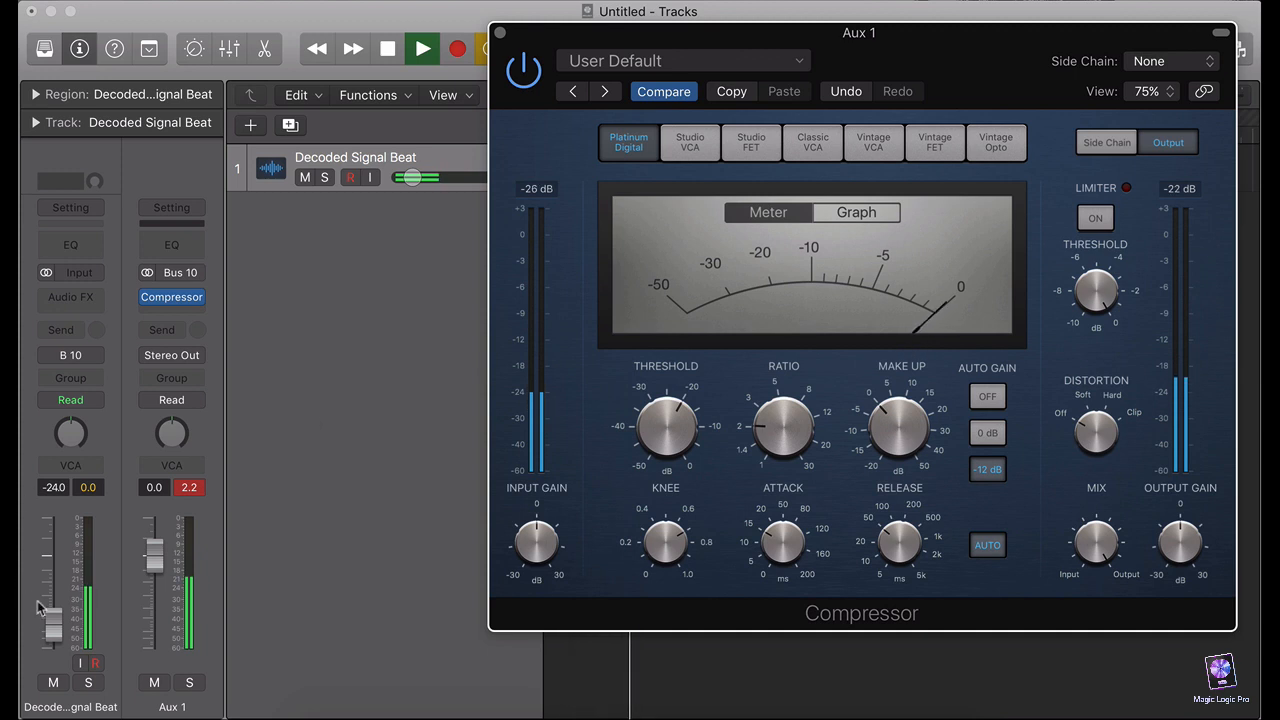
click(850, 213)
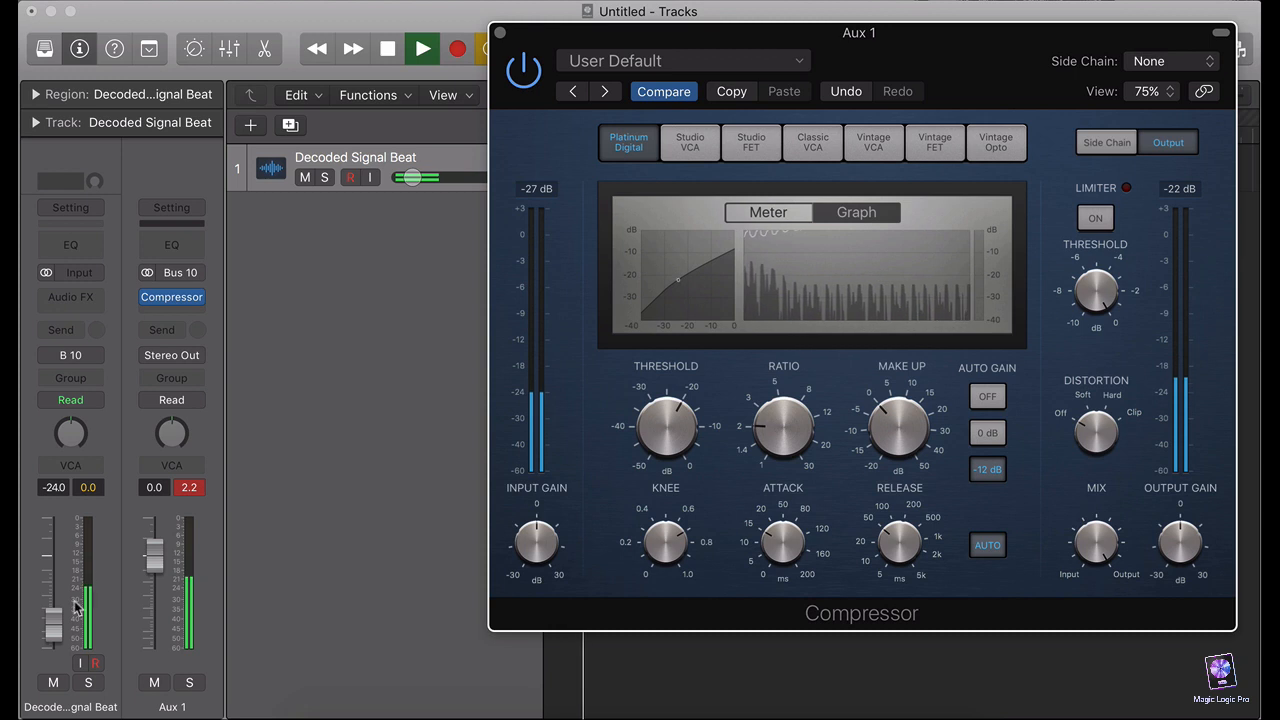
Raise the track's fader to -22.0 dB and on to -17.4 dB while watching the Compressor's Graph, and end playback.
drag(55, 625, 55, 618)
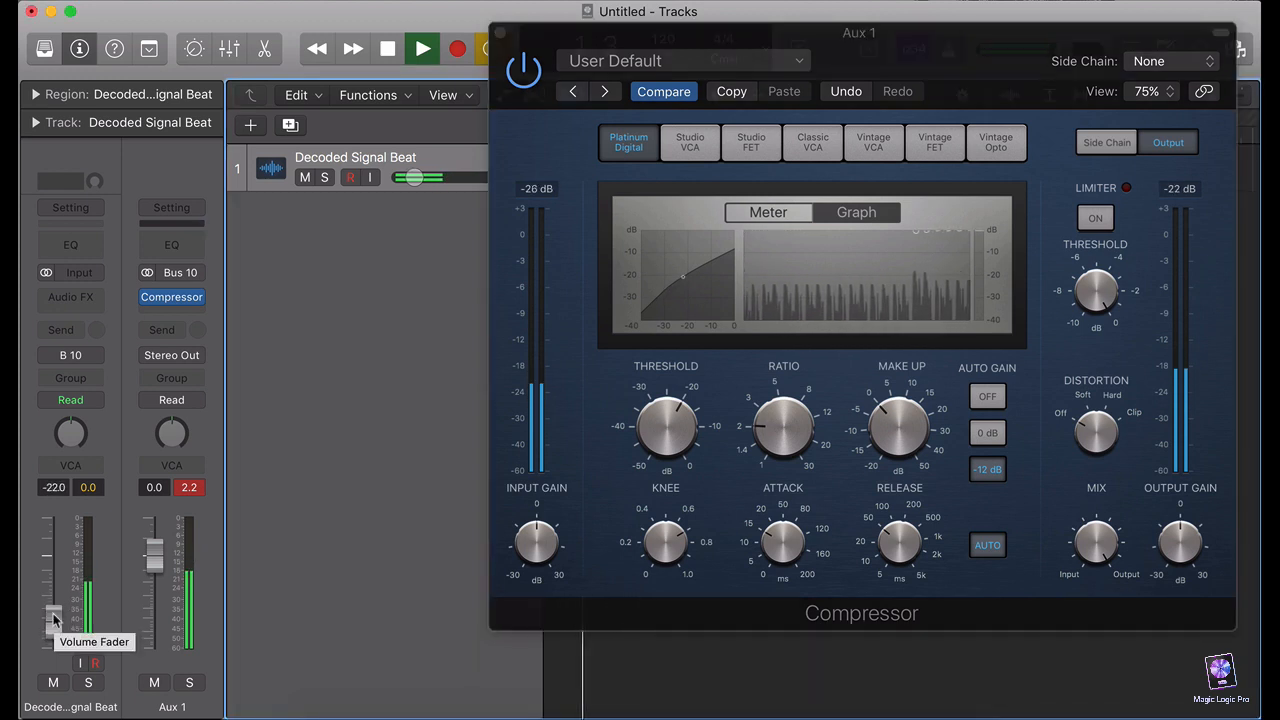
drag(55, 618, 55, 610)
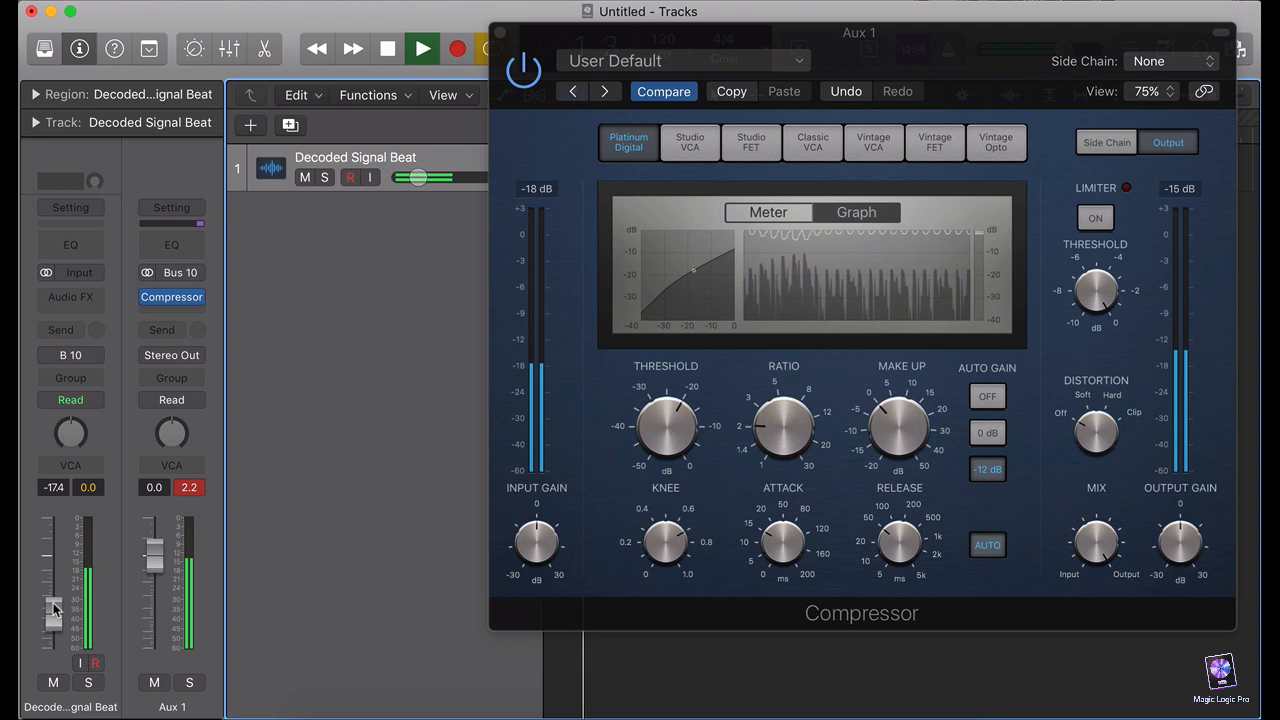
key(space)
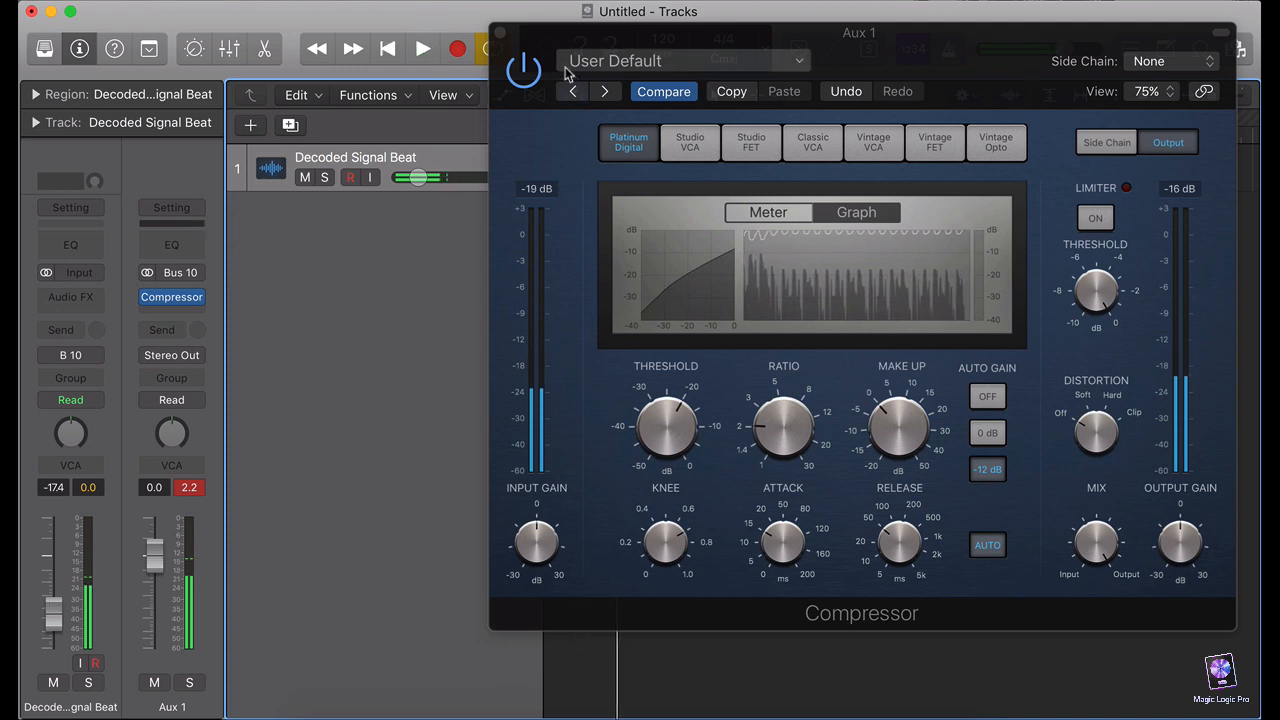
click(501, 33)
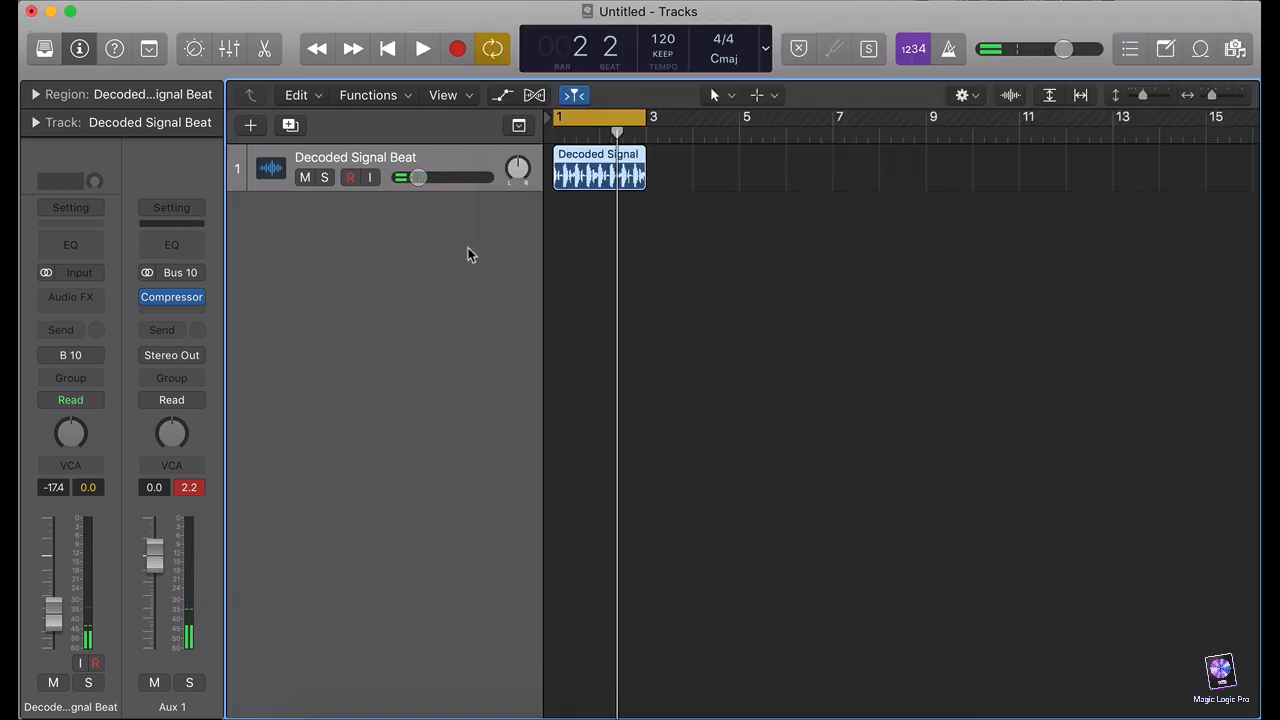